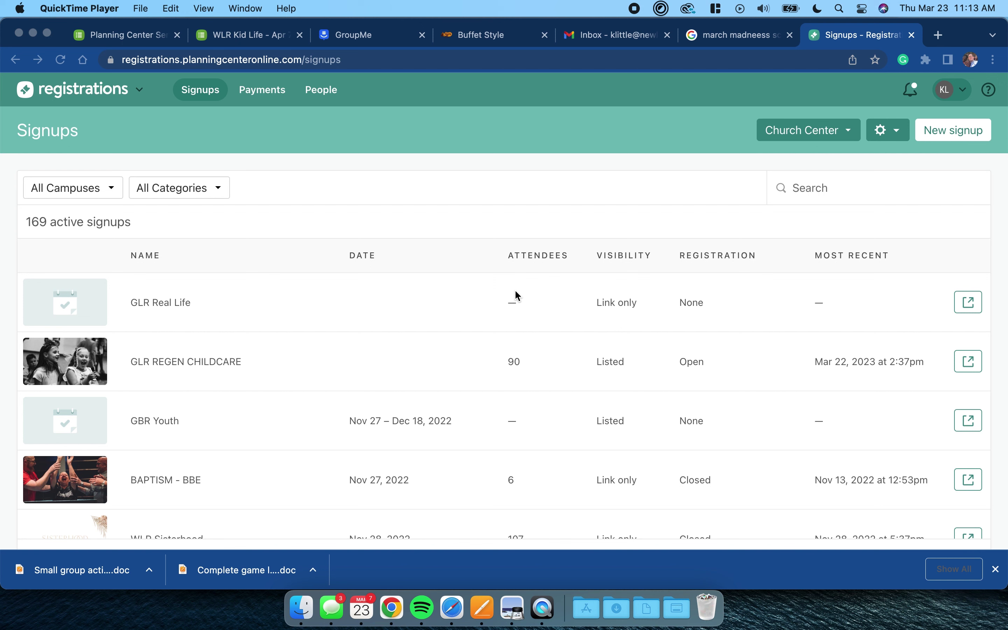
- Filter the signups list by 'west little rock' and open the VBS - West Little Rock - Volunteers signup
left_click(810, 190)
left_click(810, 188)
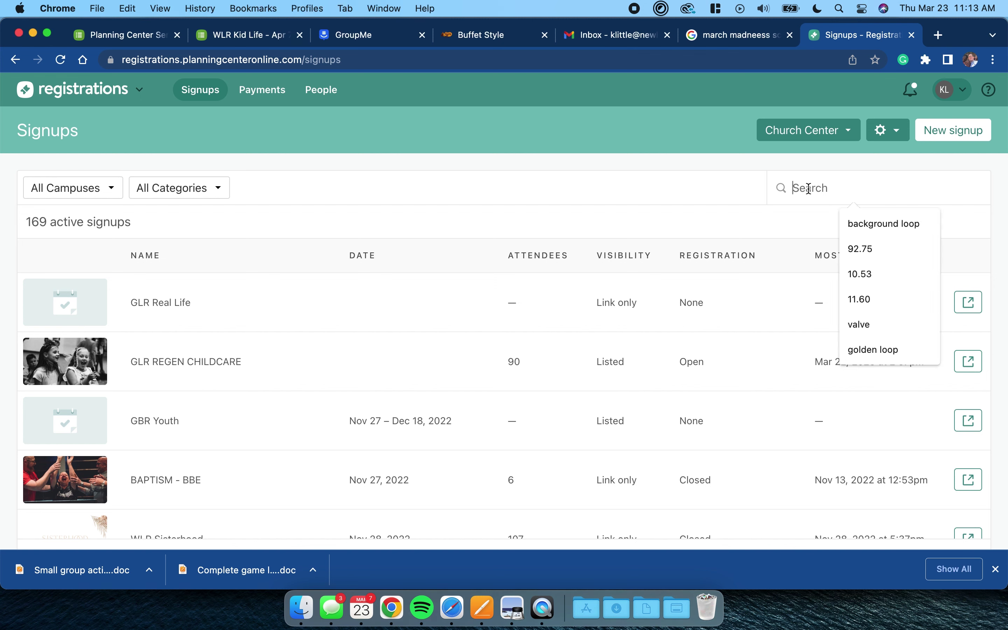
type("west lit")
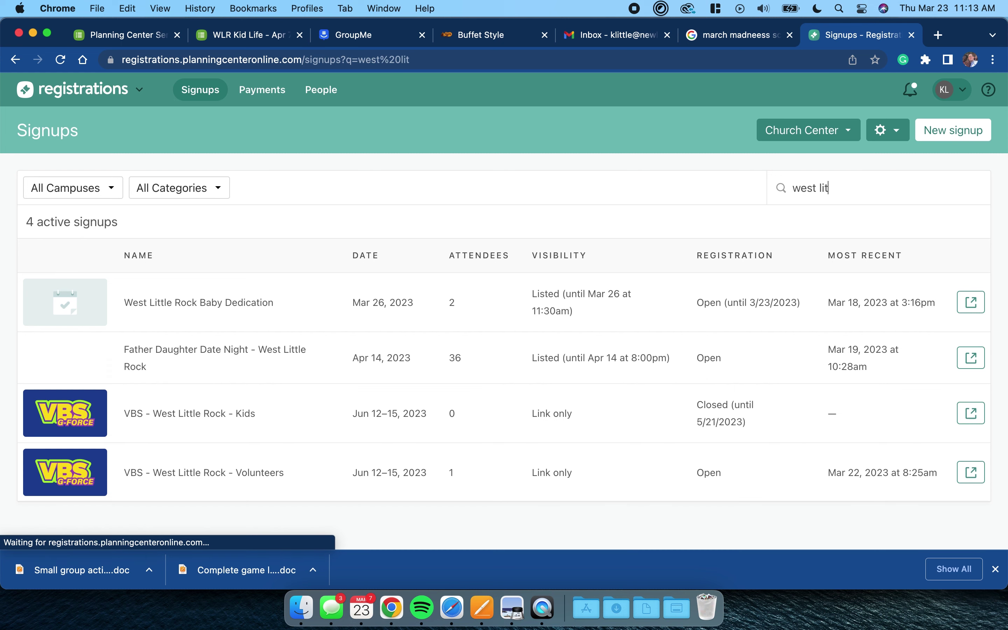
type("tle rock")
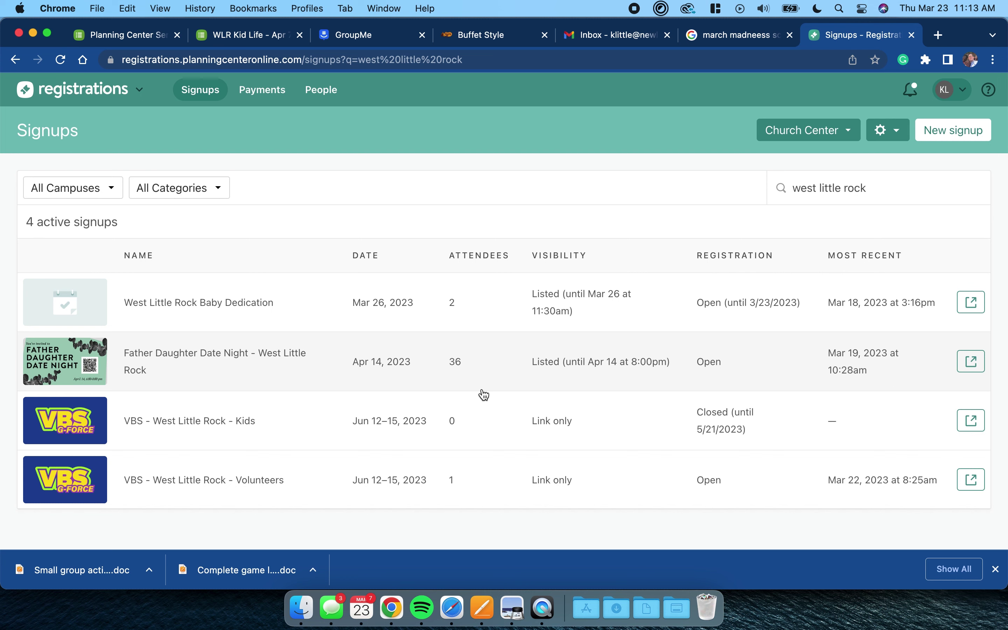
scroll(184, 477, "down", 2)
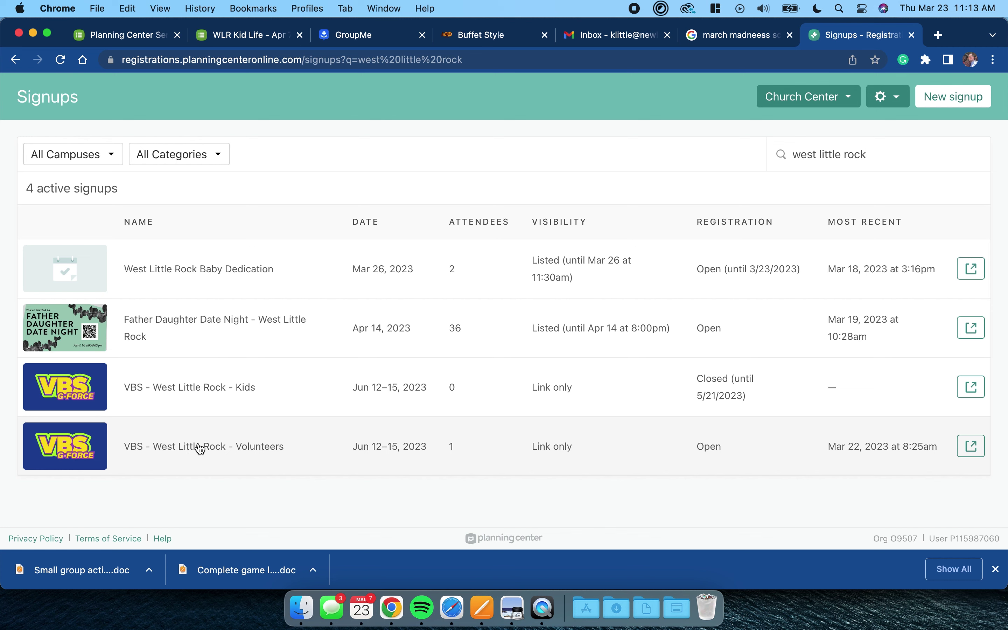
left_click(198, 448)
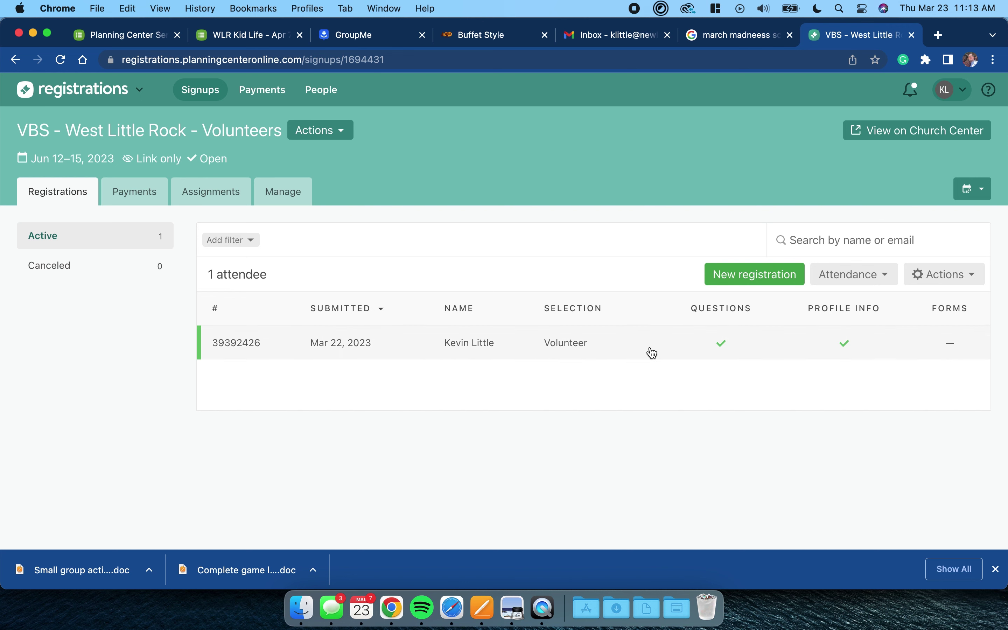
- Open the signup's Details and review the VBS 2022 G-FORCE description and FAQ answers
left_click(285, 196)
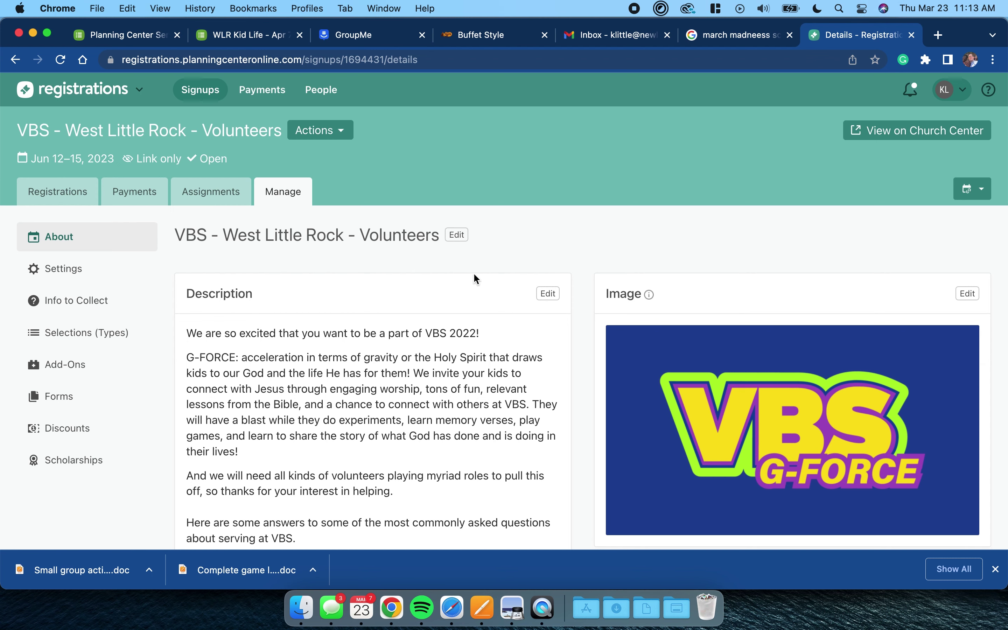
scroll(472, 277, "down", 5)
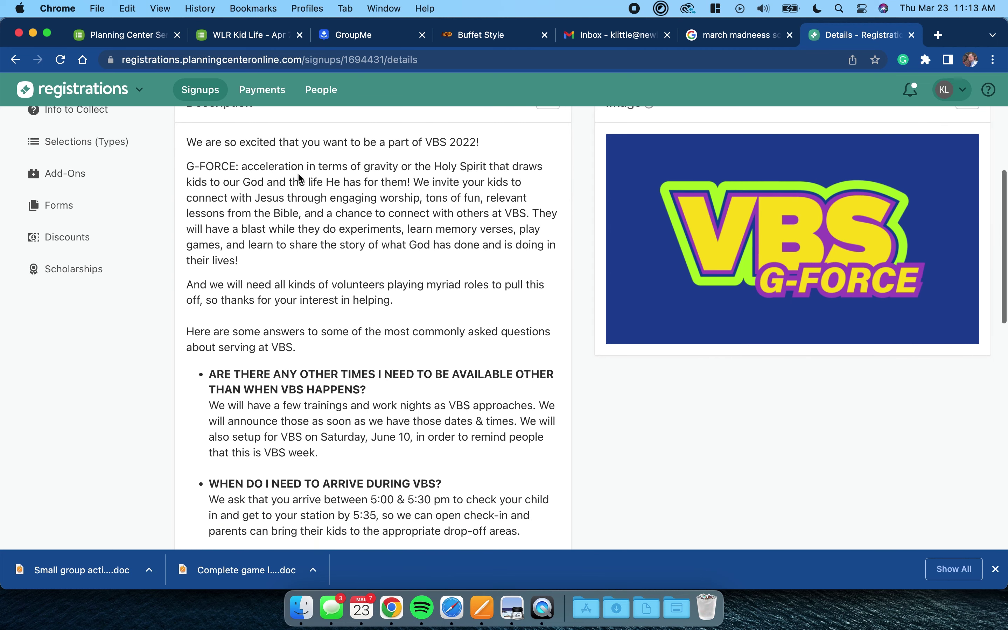
scroll(383, 495, "down", 1)
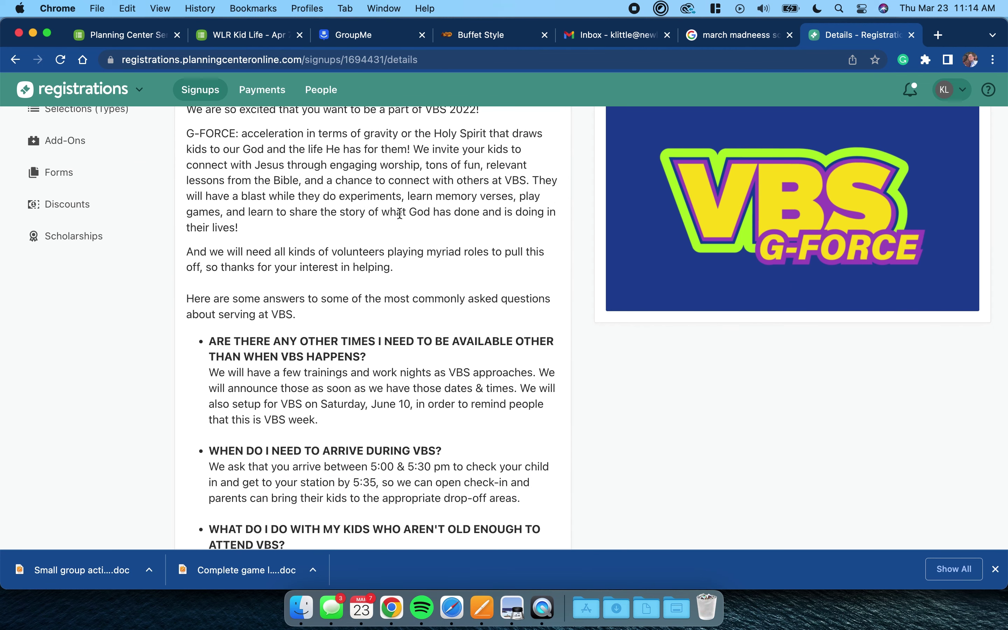
scroll(335, 249, "down", 1)
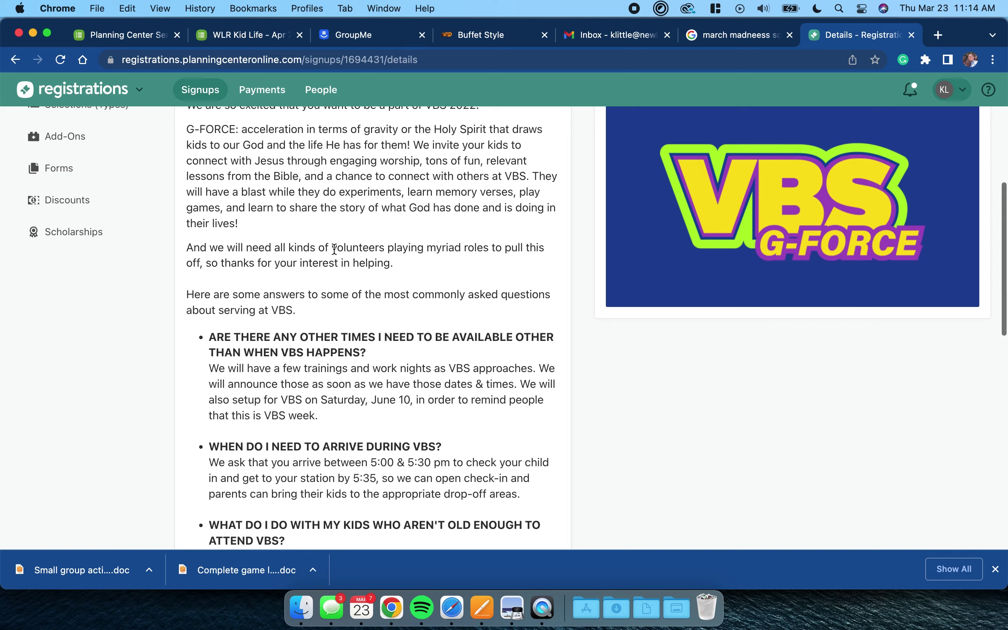
scroll(313, 223, "down", 1)
scroll(308, 220, "up", 2)
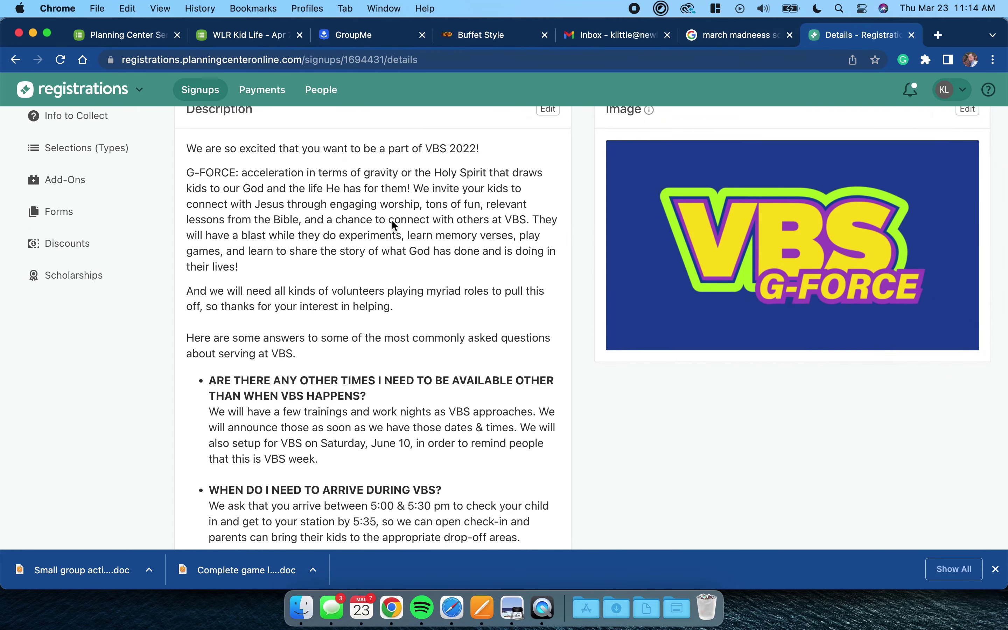
scroll(217, 391, "down", 4)
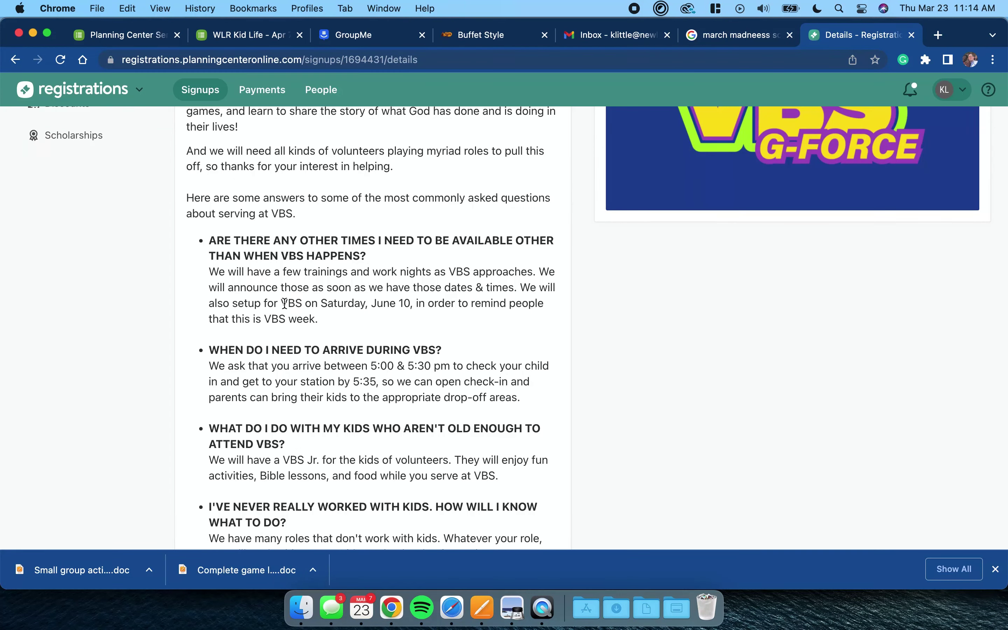
scroll(386, 346, "down", 10)
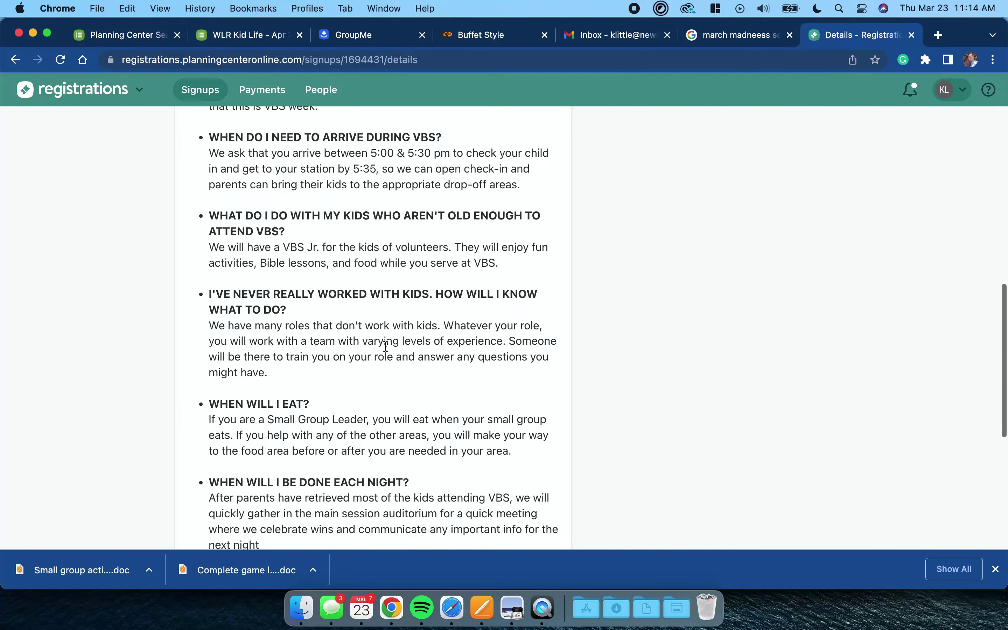
scroll(385, 348, "up", 4)
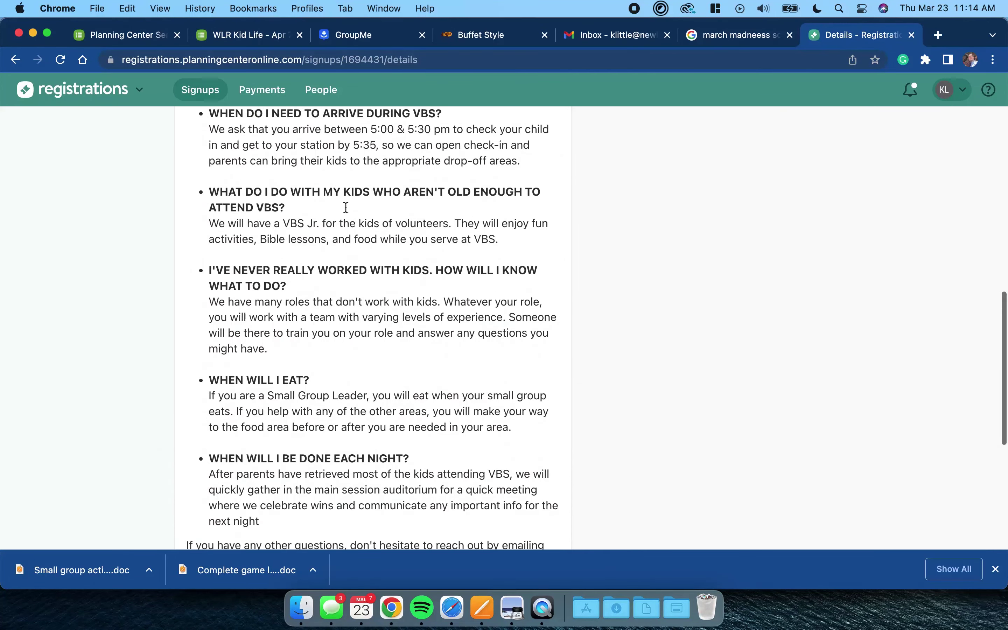
scroll(328, 193, "up", 3)
scroll(316, 271, "up", 3)
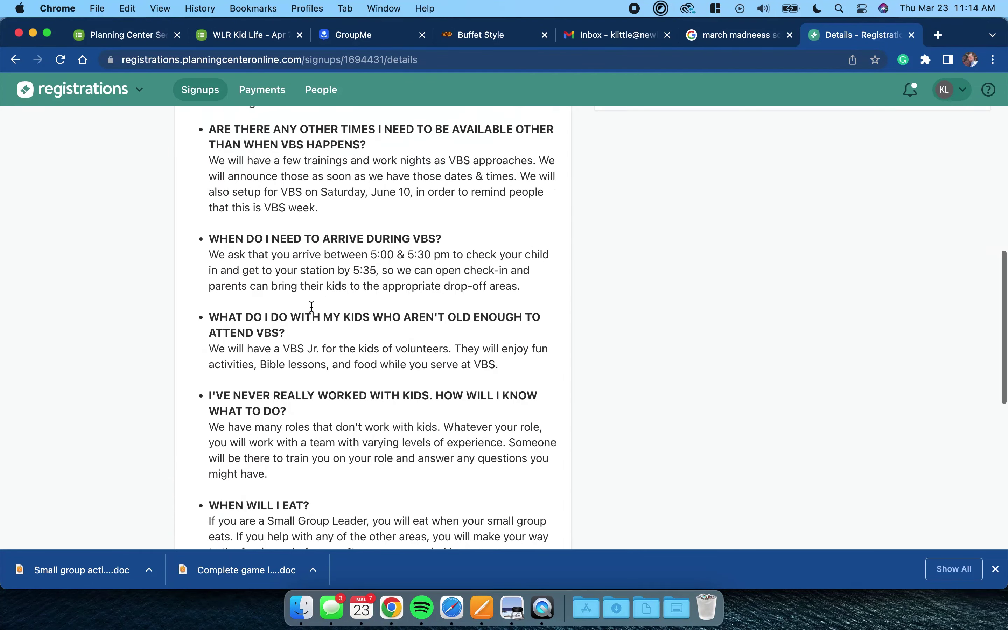
scroll(519, 179, "up", 5)
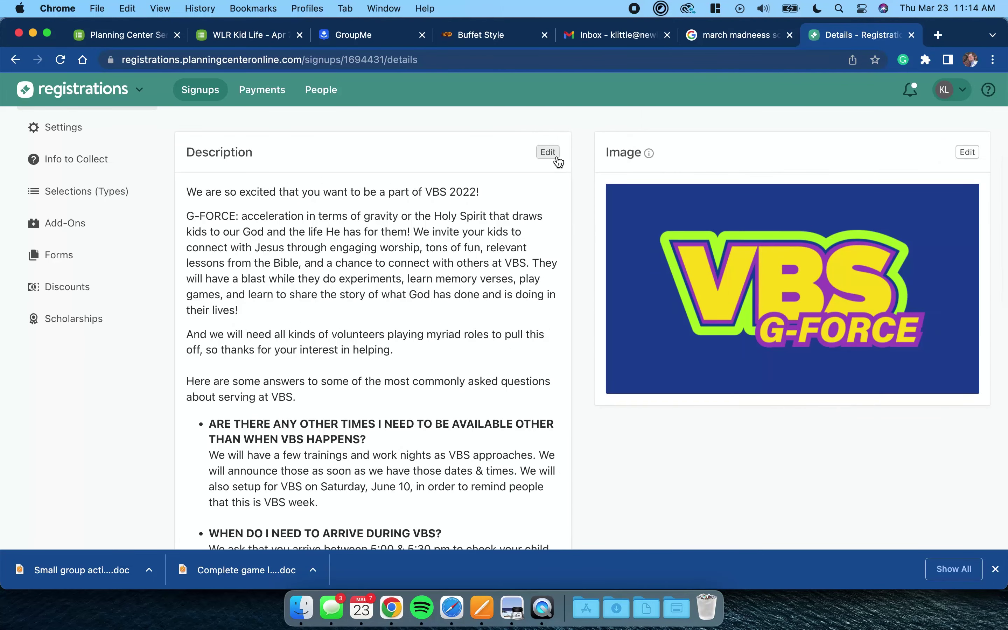
- In the Description editor, paste the copied WHEN WILL I EAT? question and answer above the closing contact paragraph
left_click(557, 159)
scroll(398, 289, "down", 4)
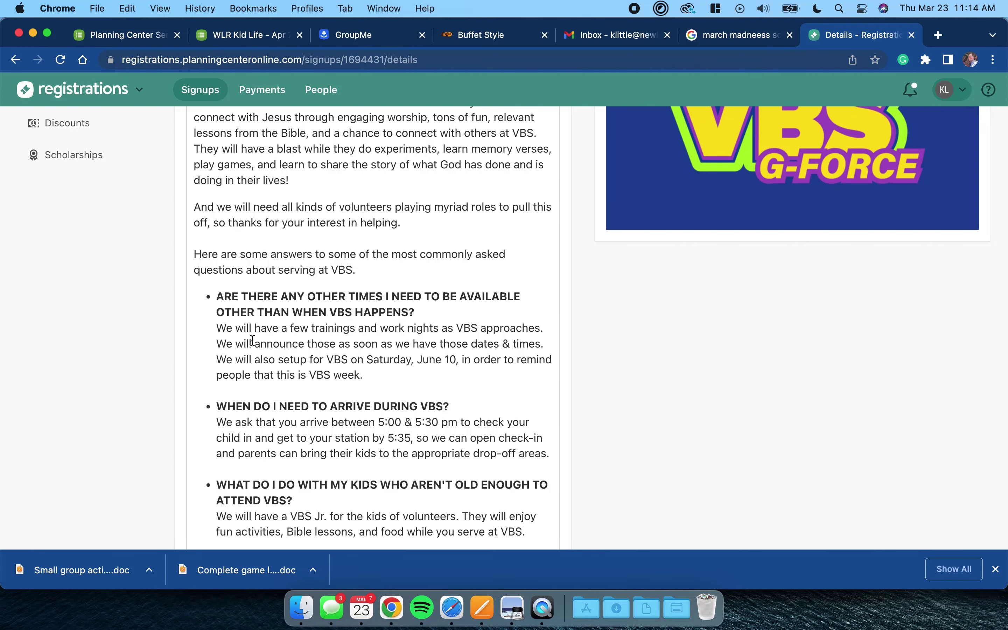
scroll(252, 499, "down", 2)
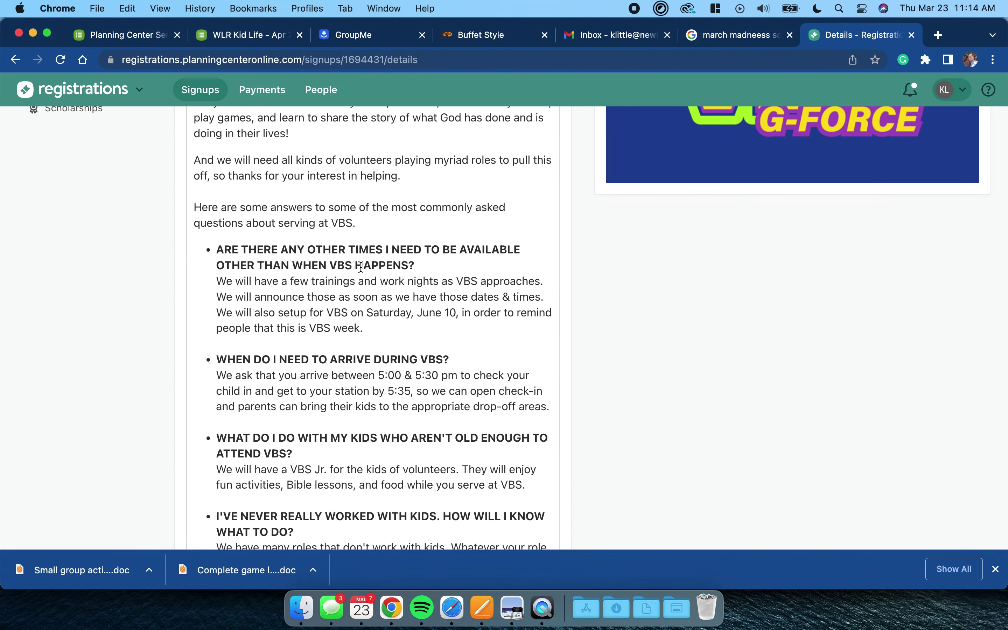
scroll(361, 345, "down", 15)
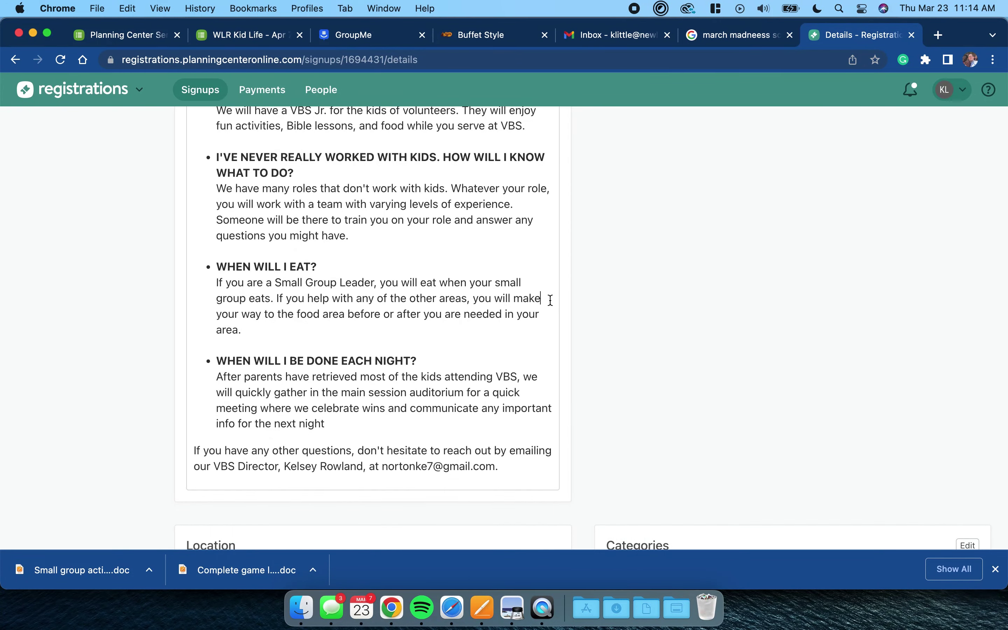
left_click_drag(551, 300, 186, 269)
key("super+c")
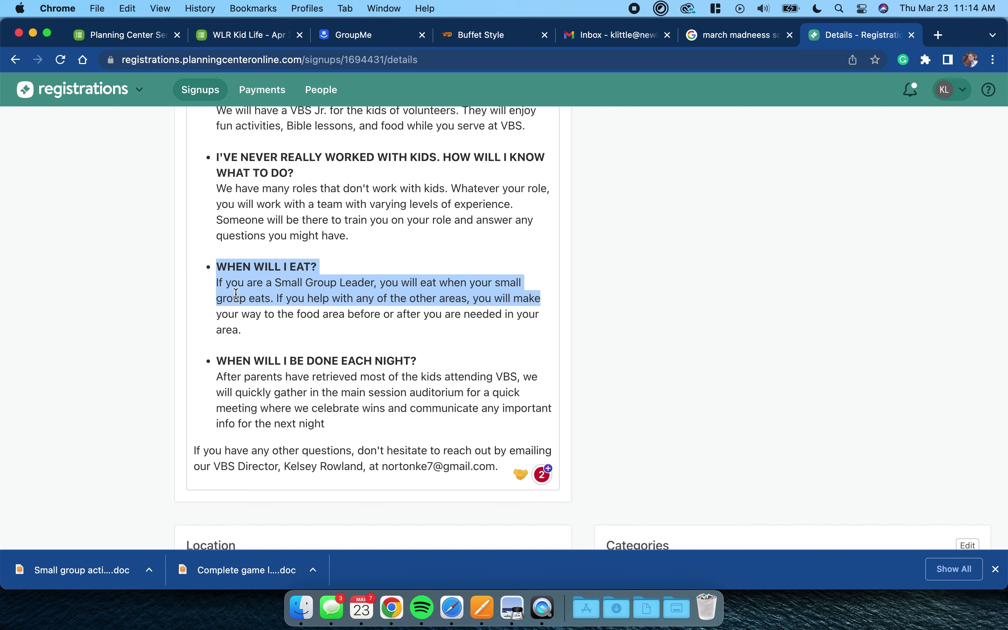
left_click(250, 447)
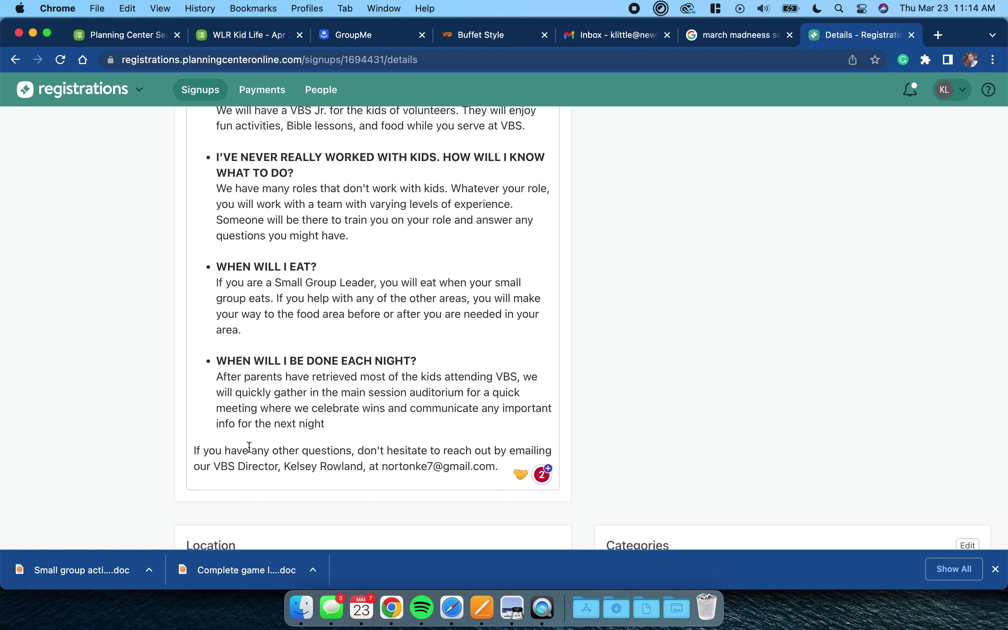
key("Return")
key("Return")
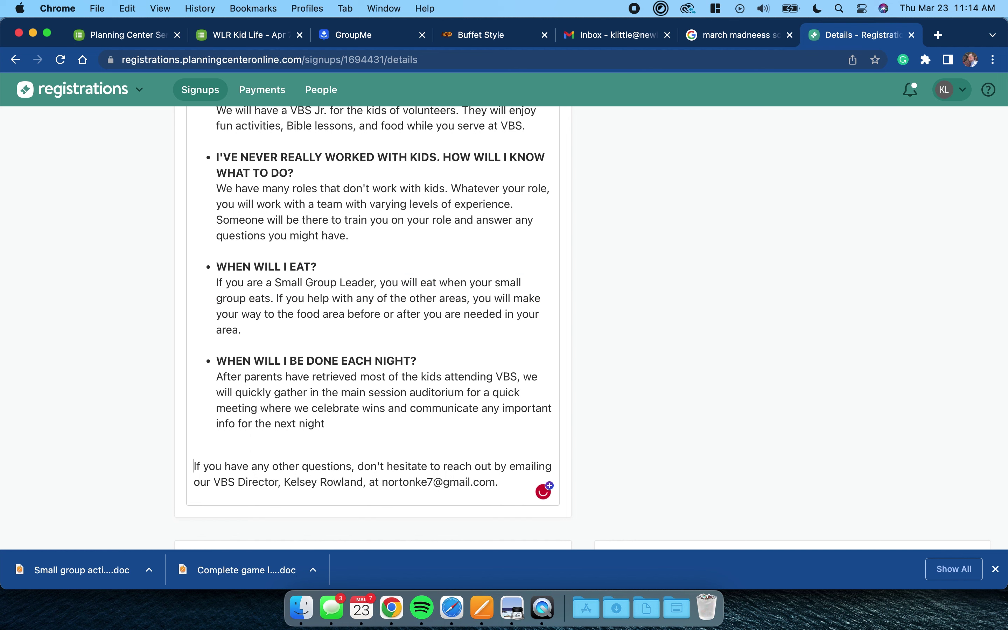
key("super+v")
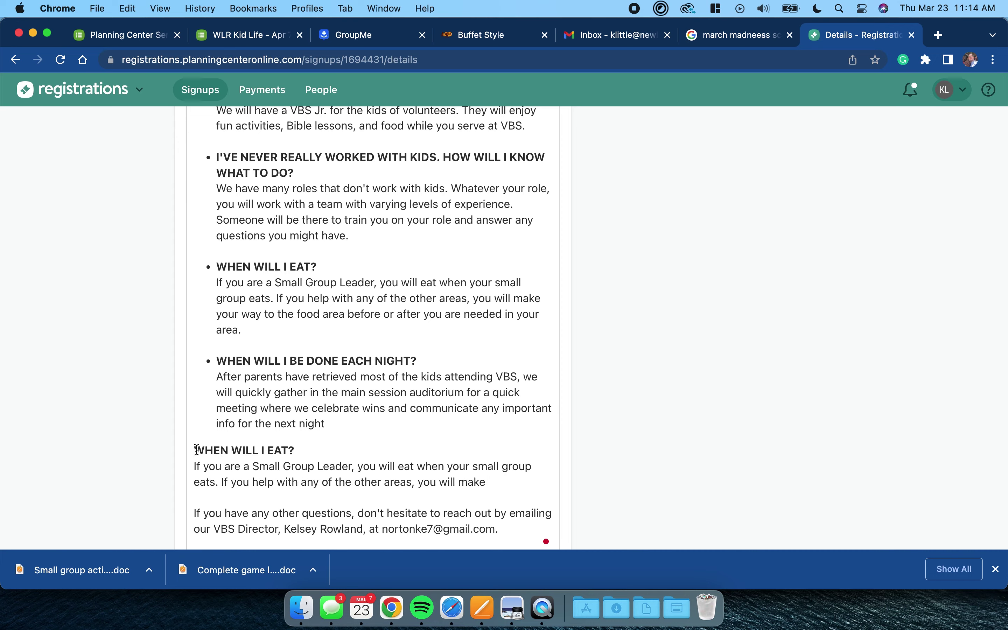
- Fix the line breaks after the last FAQ answer so a plain line follows it
scroll(325, 408, "up", 20)
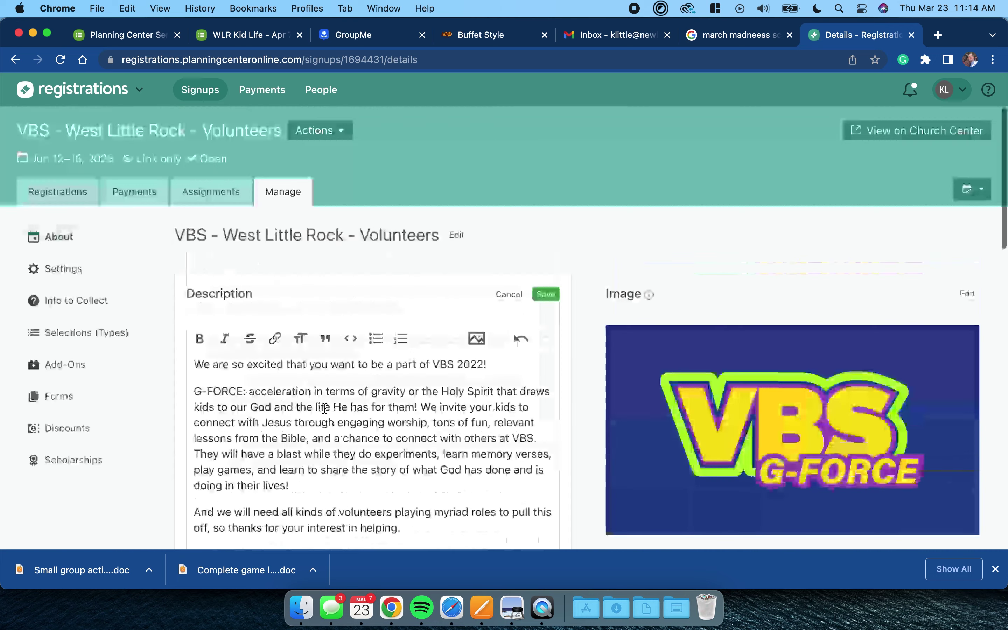
scroll(325, 409, "down", 5)
scroll(324, 409, "up", 1)
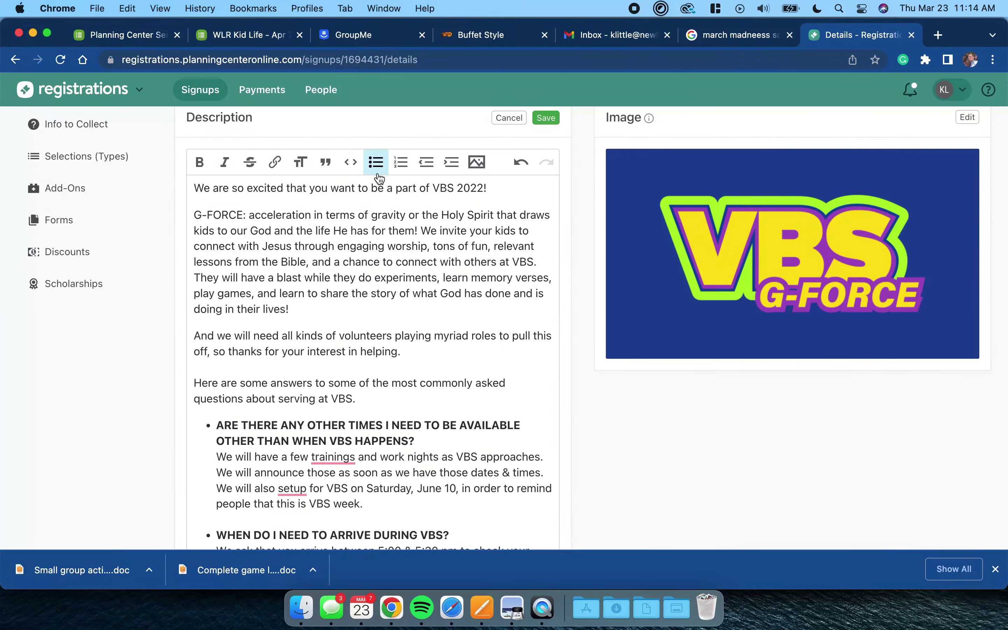
scroll(336, 297, "down", 5)
scroll(336, 296, "down", 8)
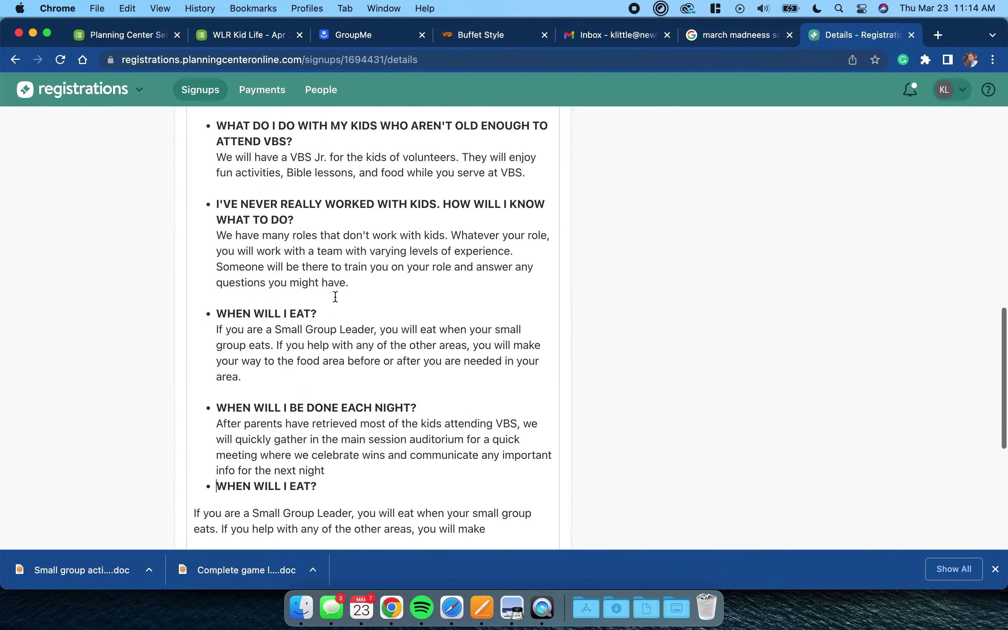
left_click(259, 399)
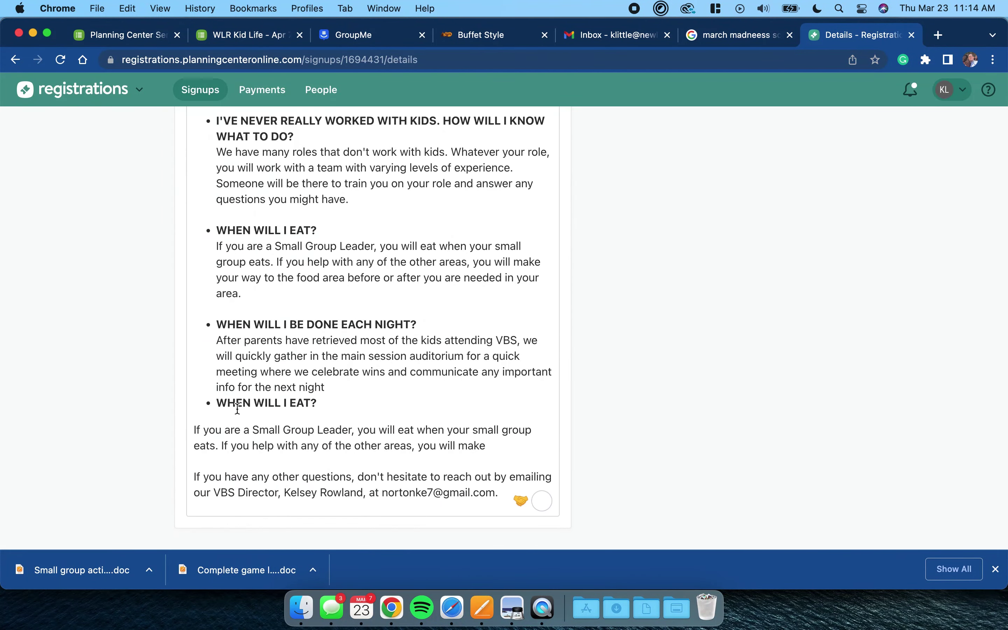
left_click(326, 388)
key("Return")
key("Return")
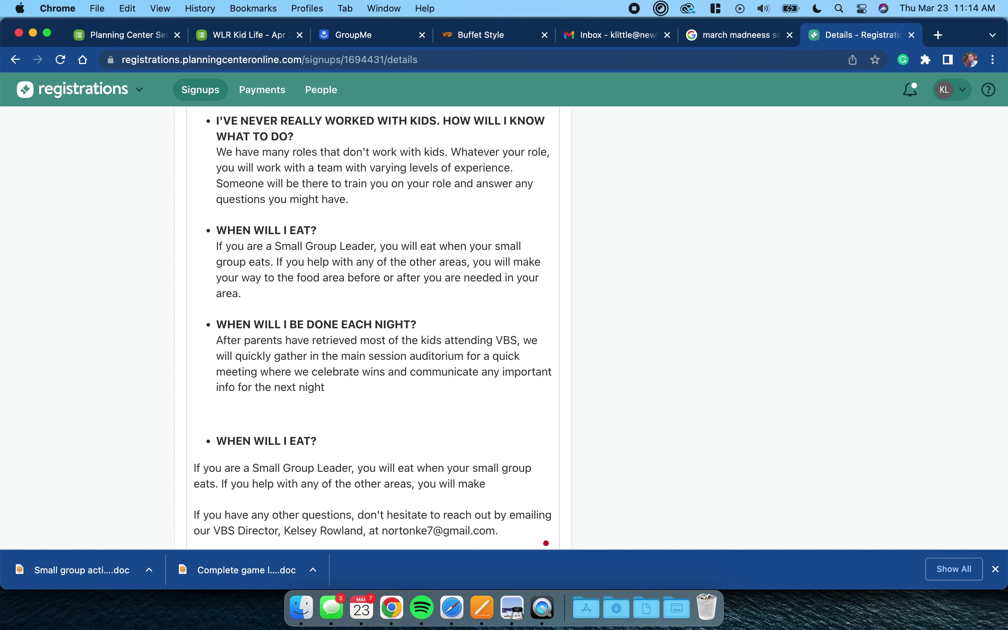
key("BackSpace")
key("BackSpace")
key("shift+Return")
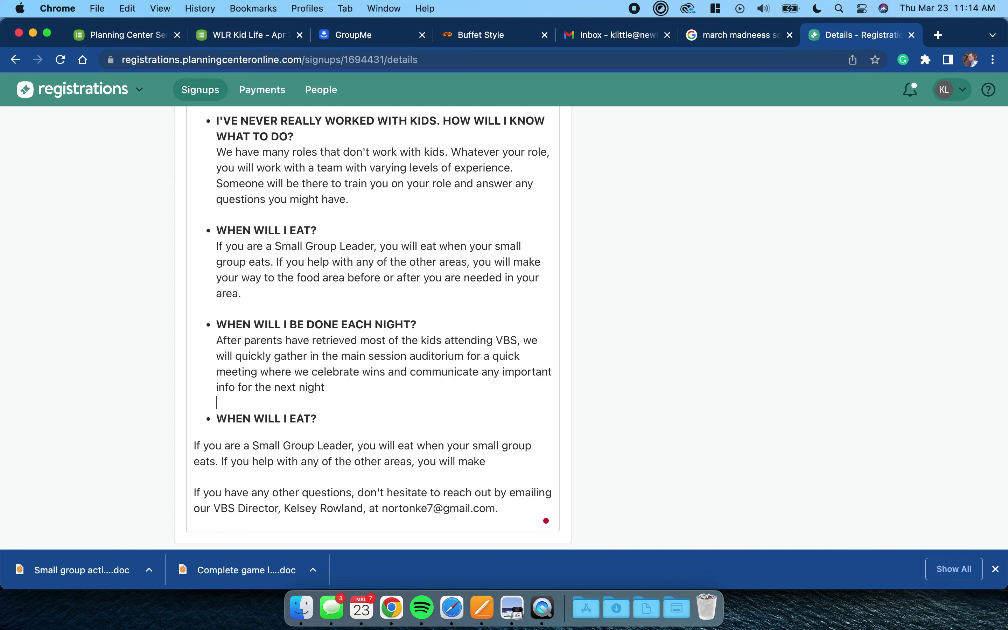
- Tidy the pasted WHEN WILL I EAT? text and make the closing questions line a plain paragraph
left_click(194, 445)
key("BackSpace")
key("BackSpace")
type("?")
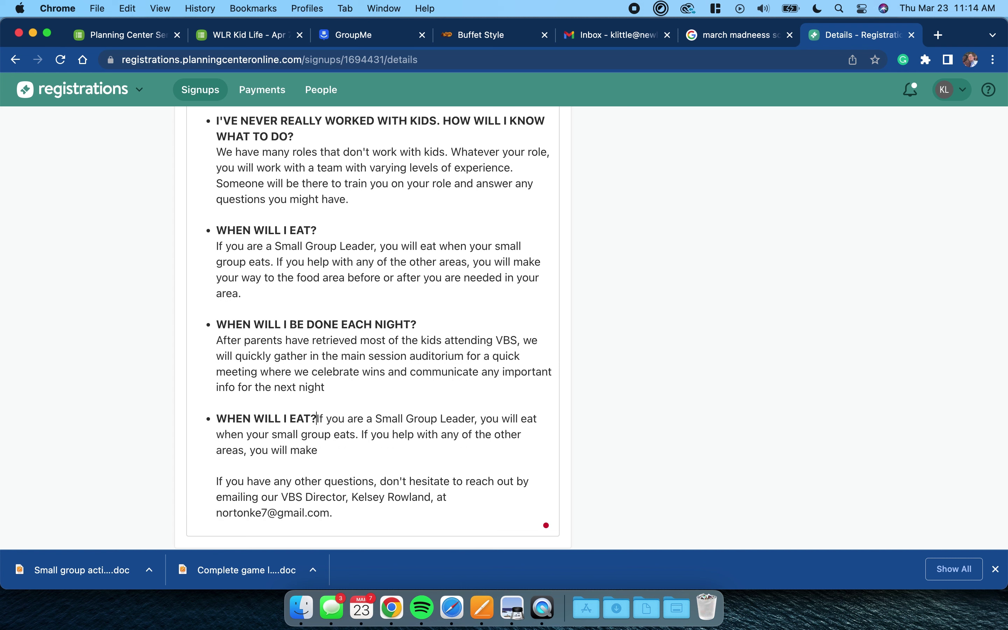
key("shift+Return")
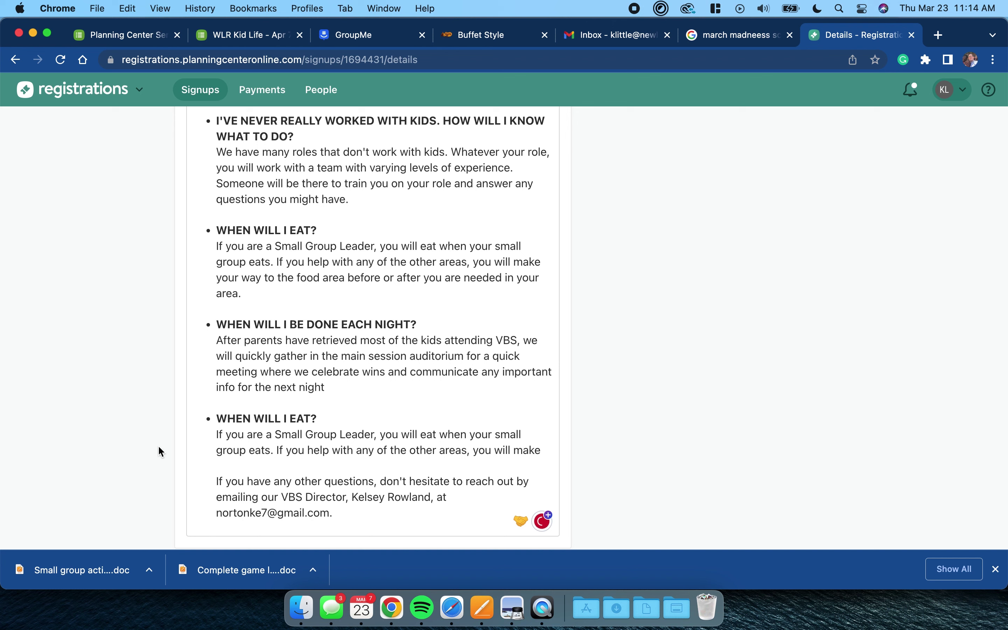
key("BackSpace")
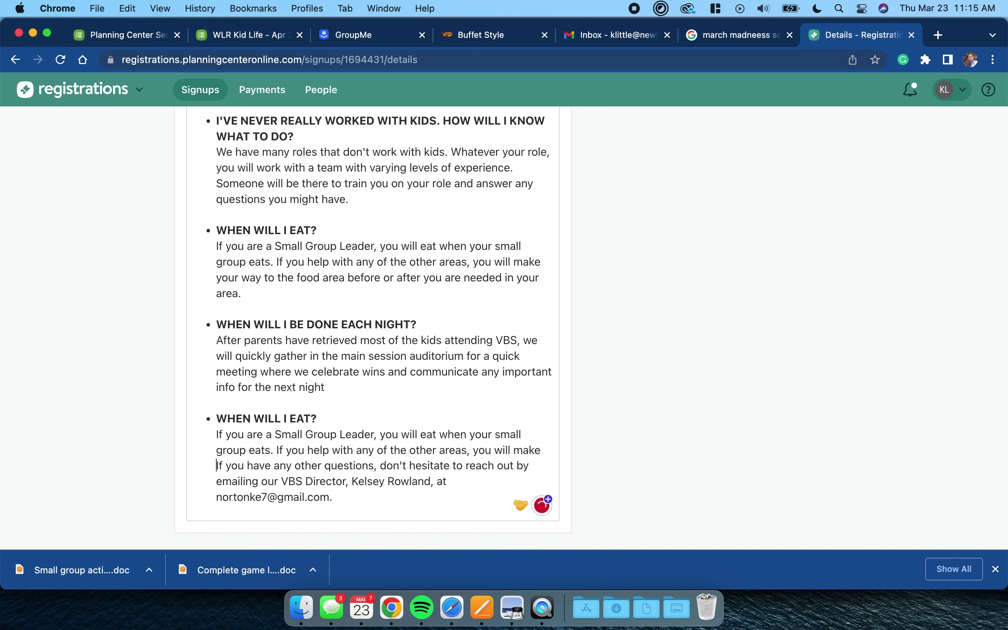
key("Return")
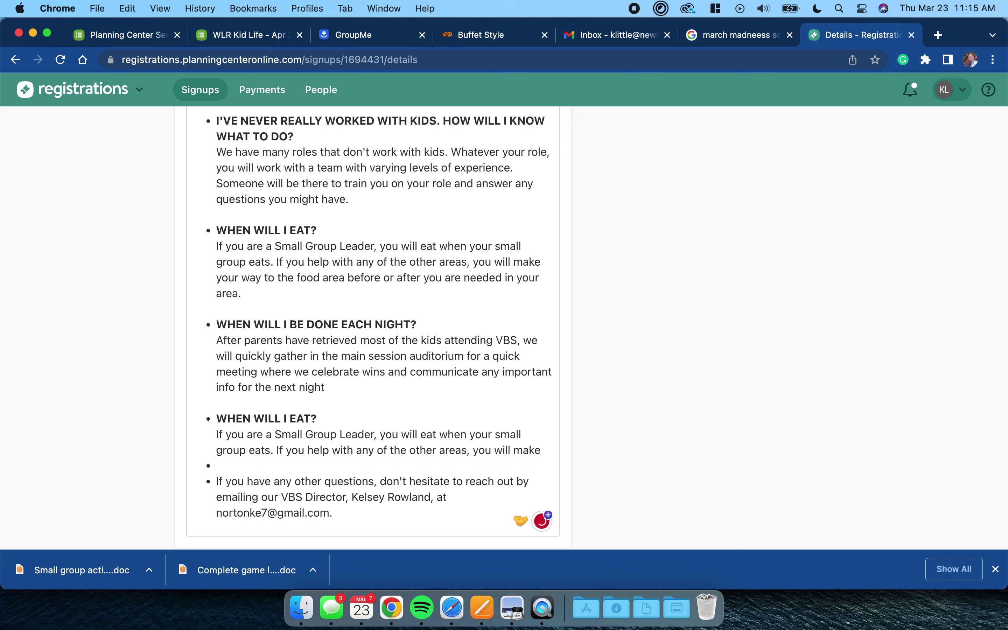
key("BackSpace")
key("BackSpace")
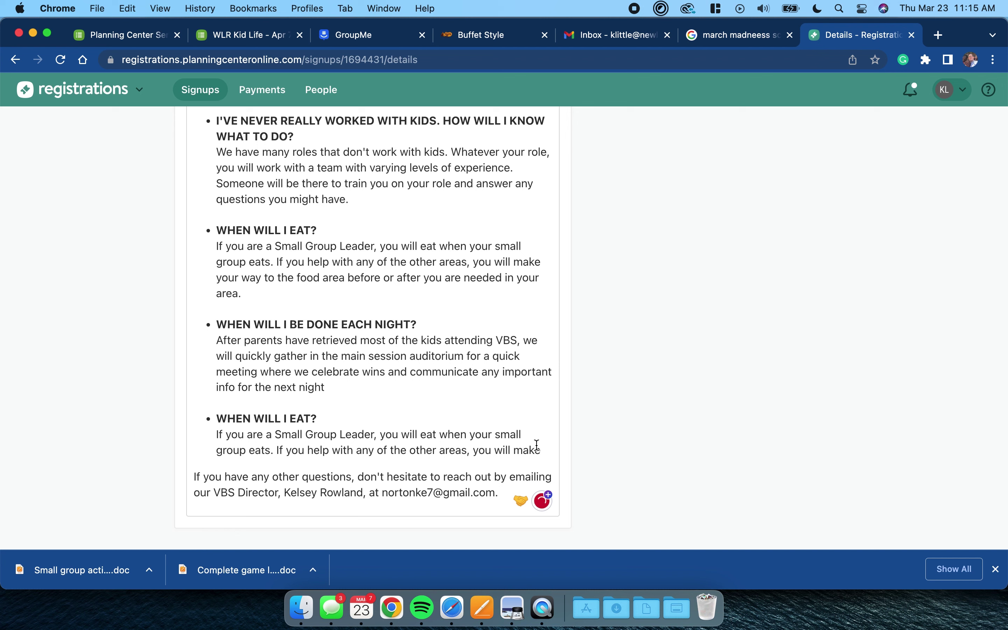
- Delete the duplicate WHEN WILL I EAT? entry and save the description
left_click_drag(541, 450, 374, 389)
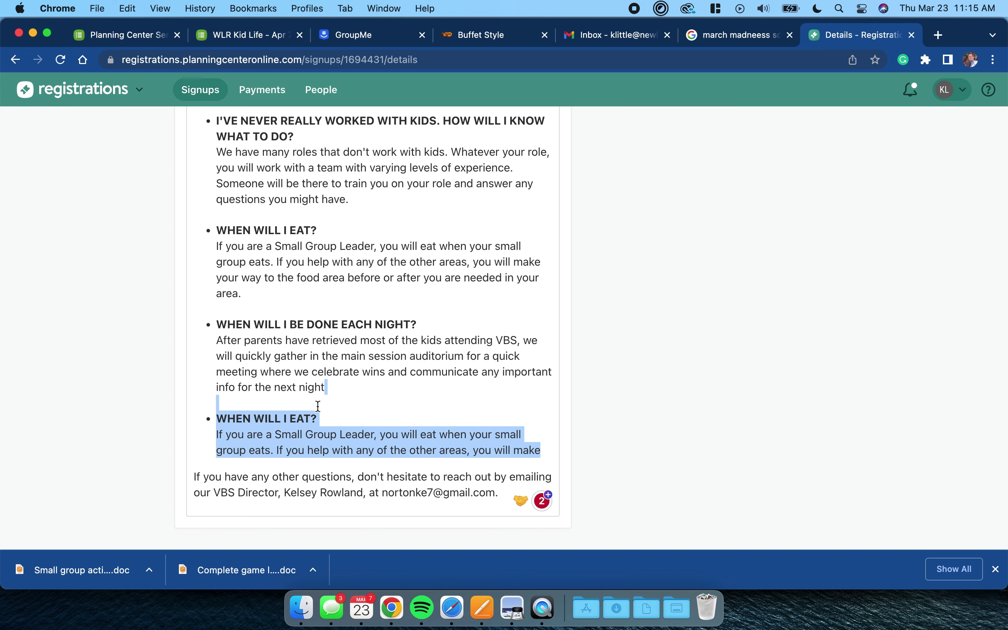
key("BackSpace")
scroll(571, 290, "up", 15)
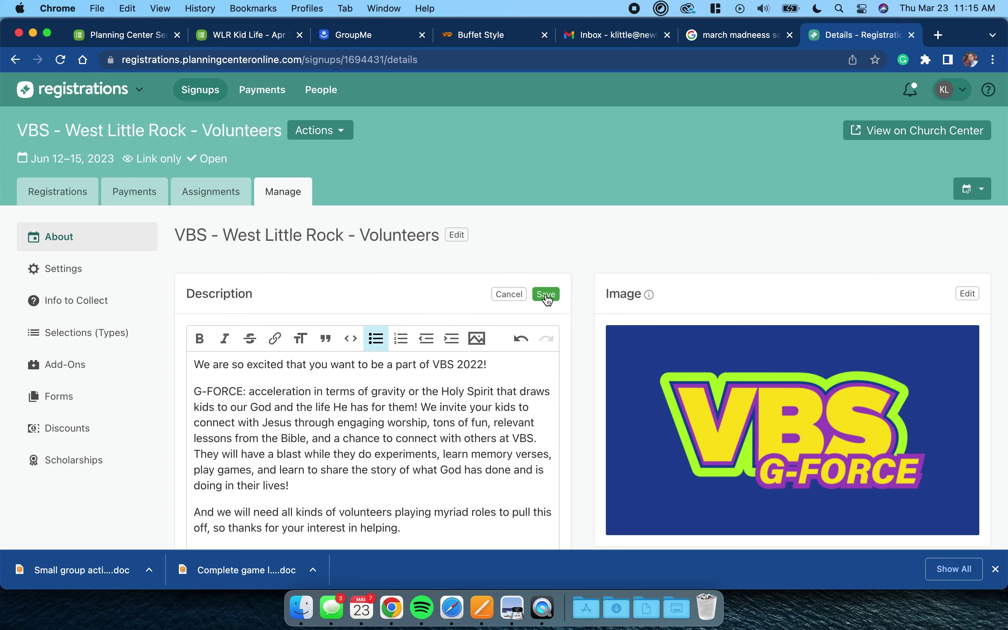
scroll(376, 455, "down", 4)
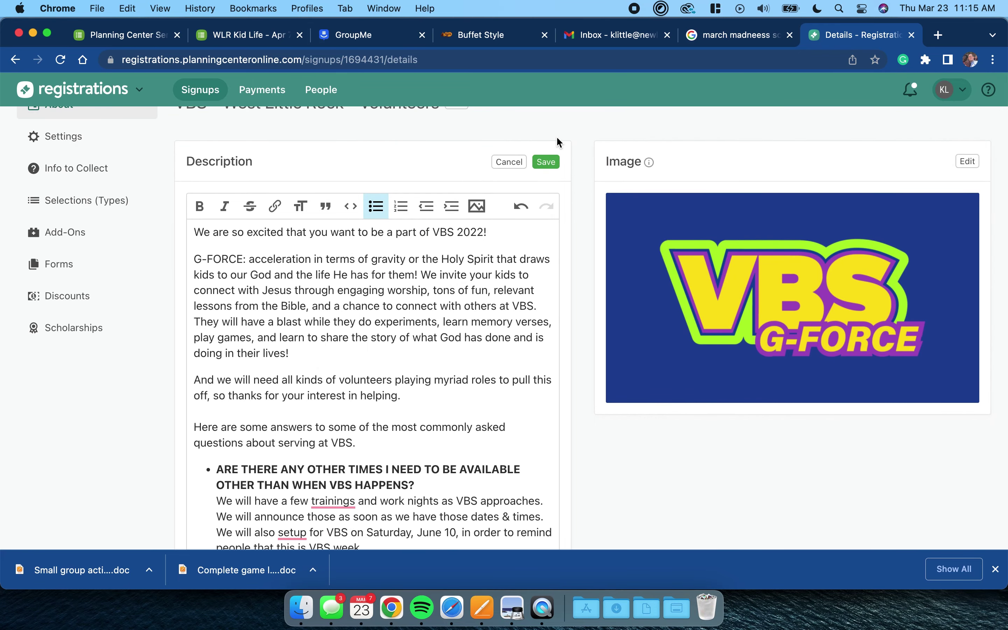
left_click(546, 163)
- Check that Location stays West Little Rock and cancel the Categories edit unchanged
scroll(440, 315, "down", 5)
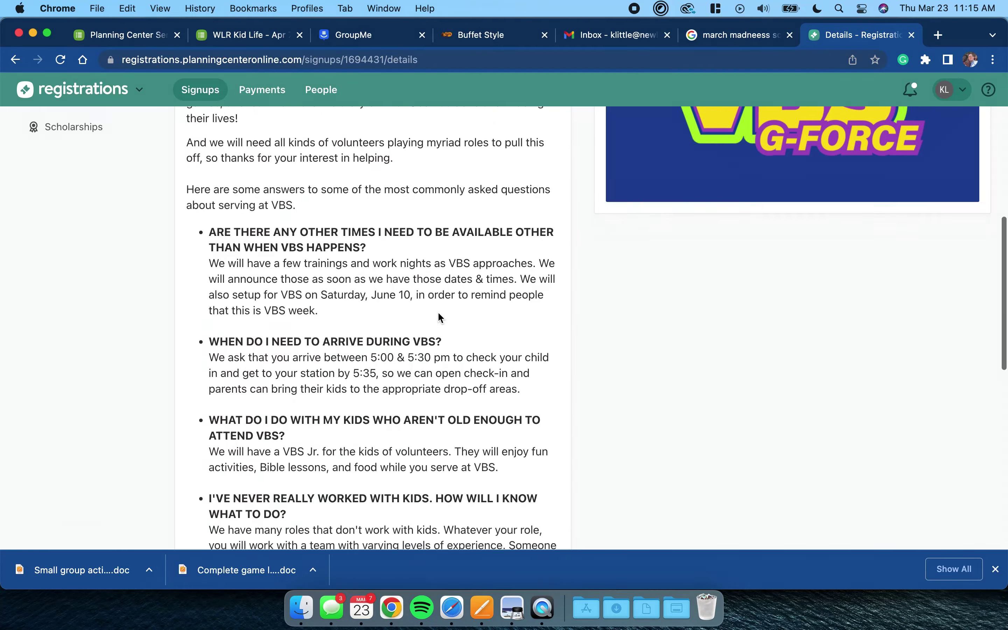
scroll(438, 317, "down", 10)
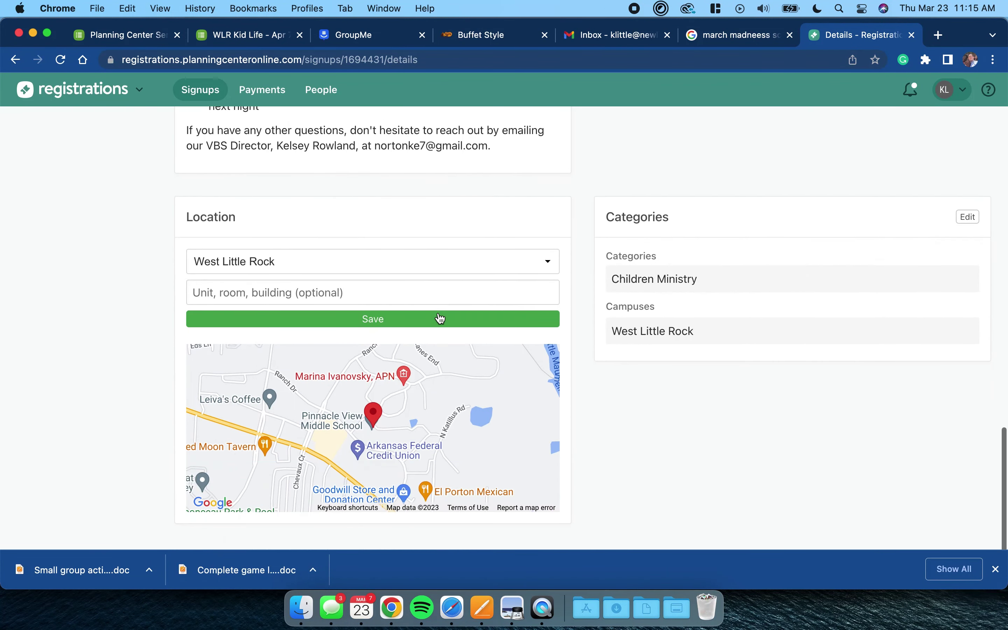
scroll(361, 388, "down", 1)
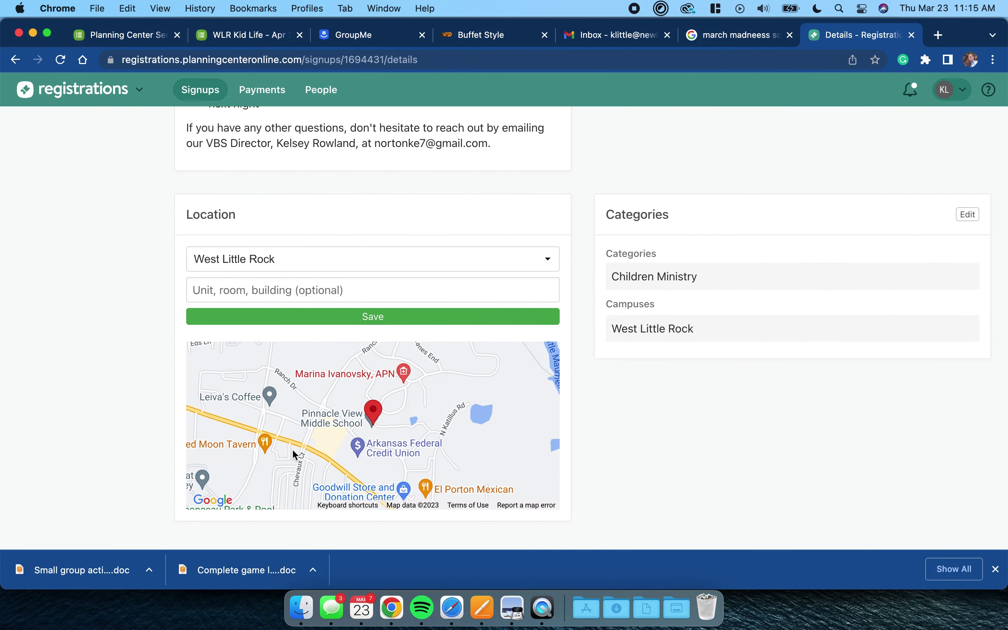
left_click(549, 265)
left_click(89, 194)
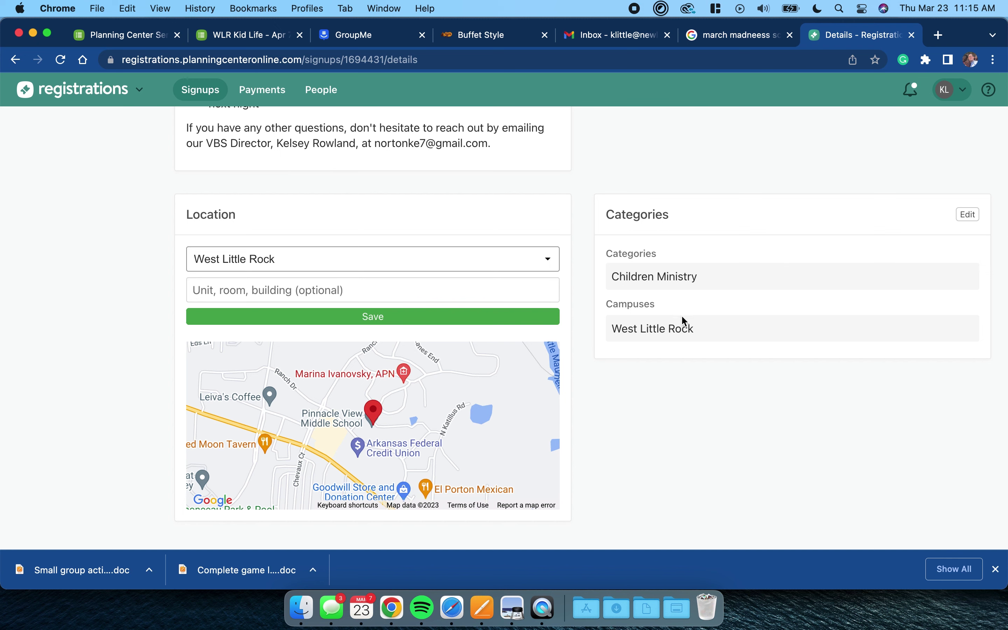
left_click(970, 214)
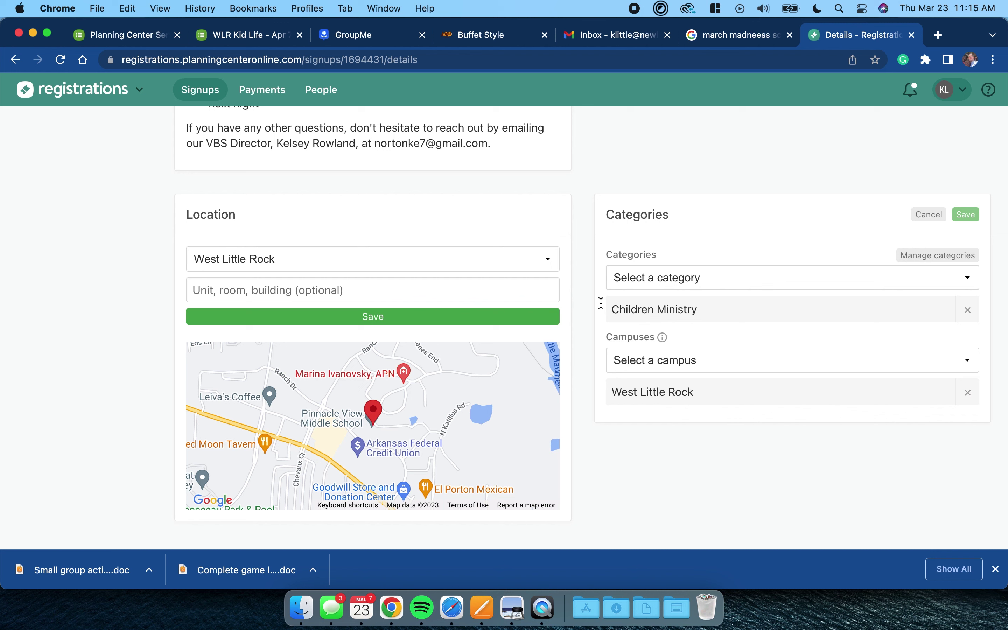
left_click(930, 215)
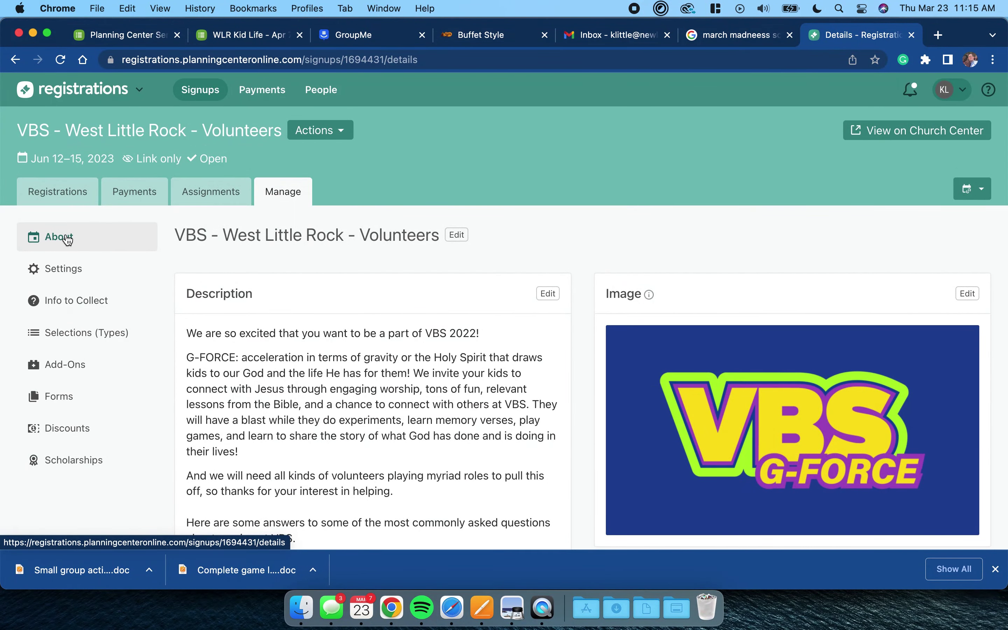
- Re-save the signup's Jun 12–15, 2023, 6–8:30pm dates and times in Settings
left_click(68, 273)
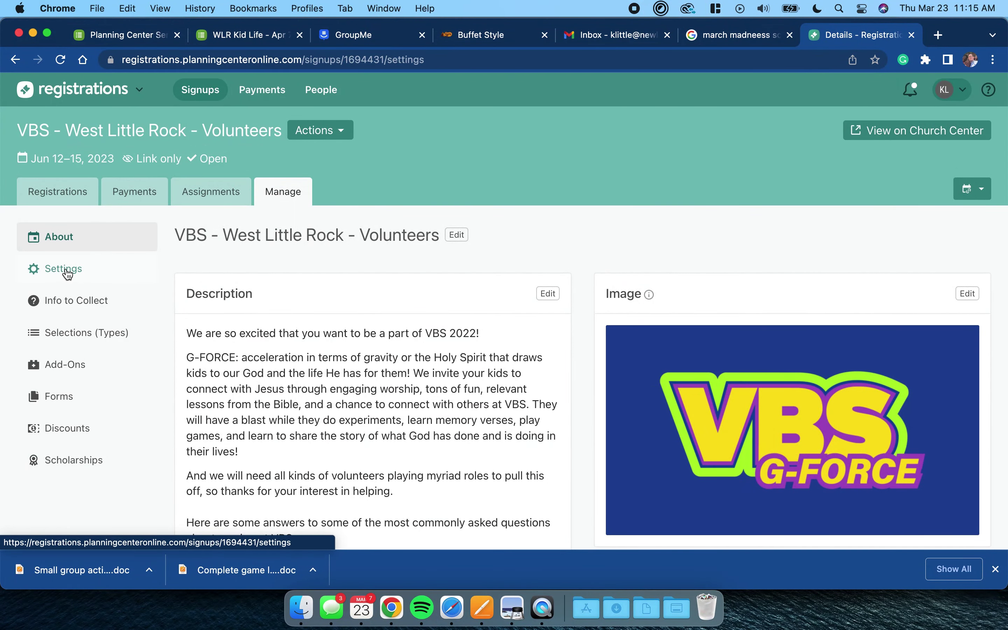
scroll(372, 372, "down", 1)
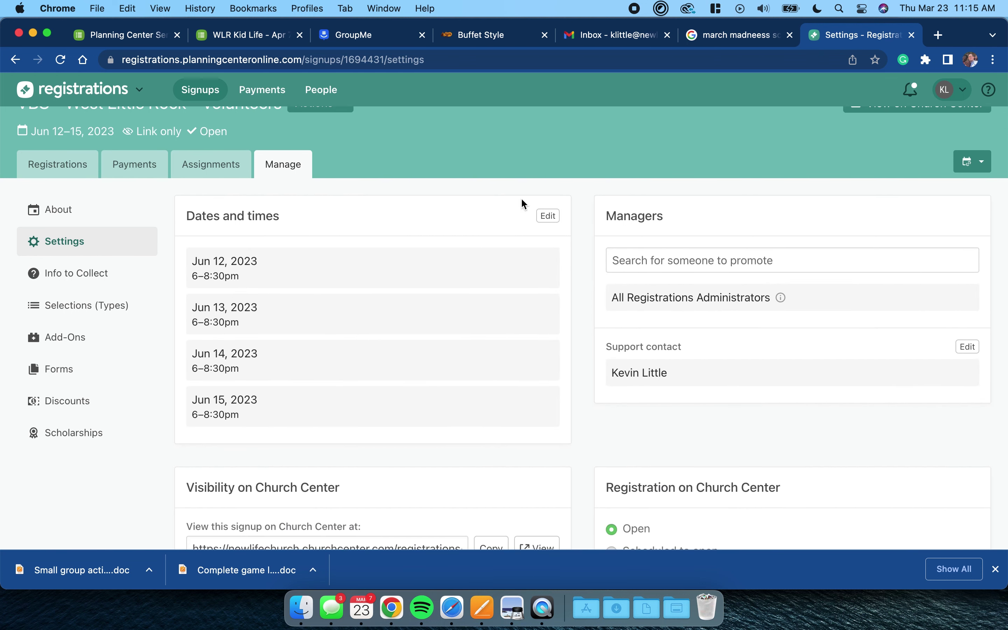
left_click(548, 215)
scroll(333, 362, "down", 2)
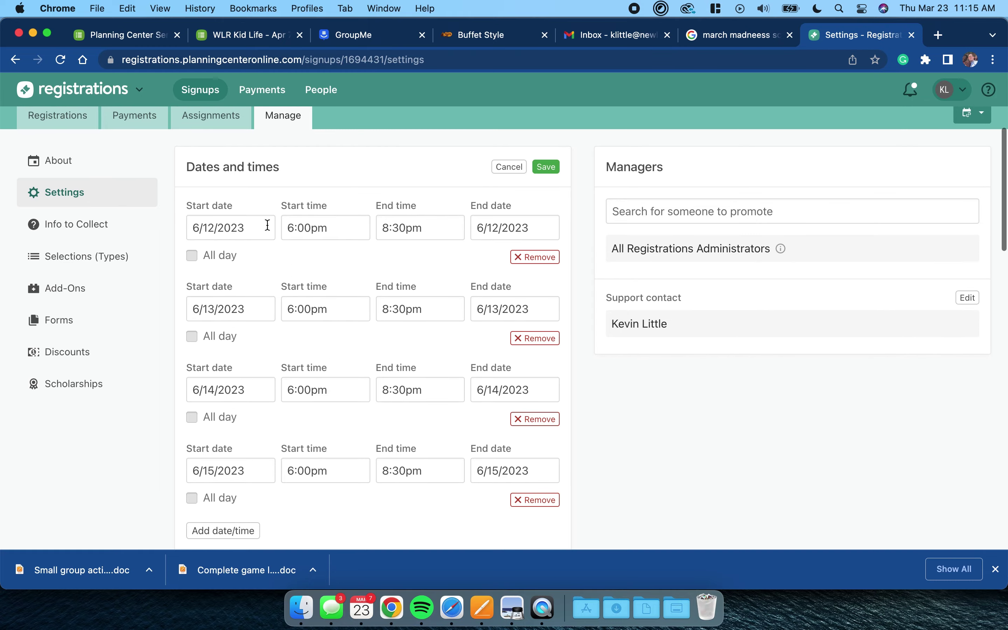
left_click(555, 175)
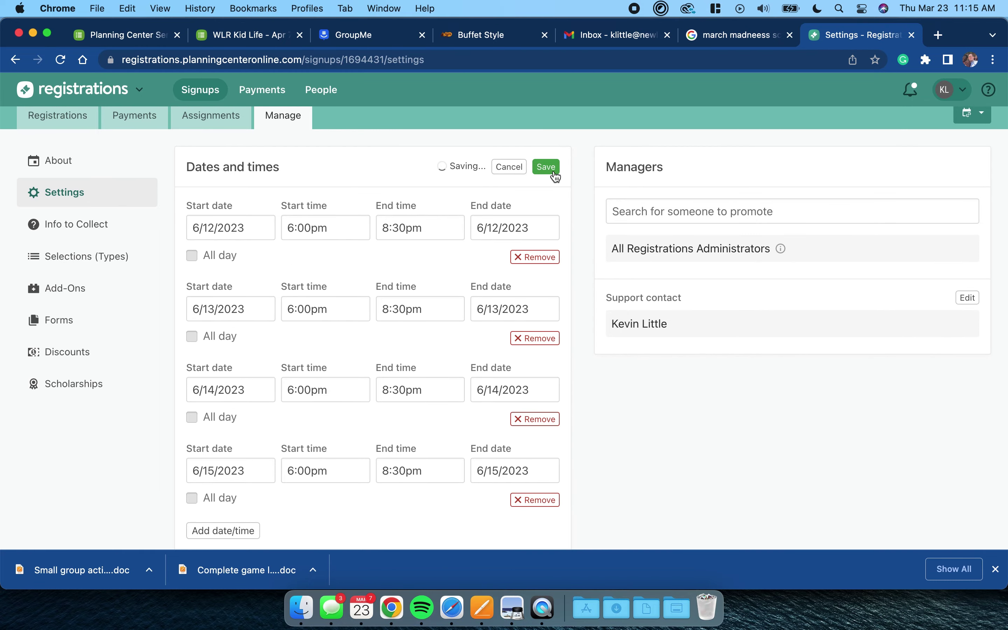
scroll(447, 368, "down", 1)
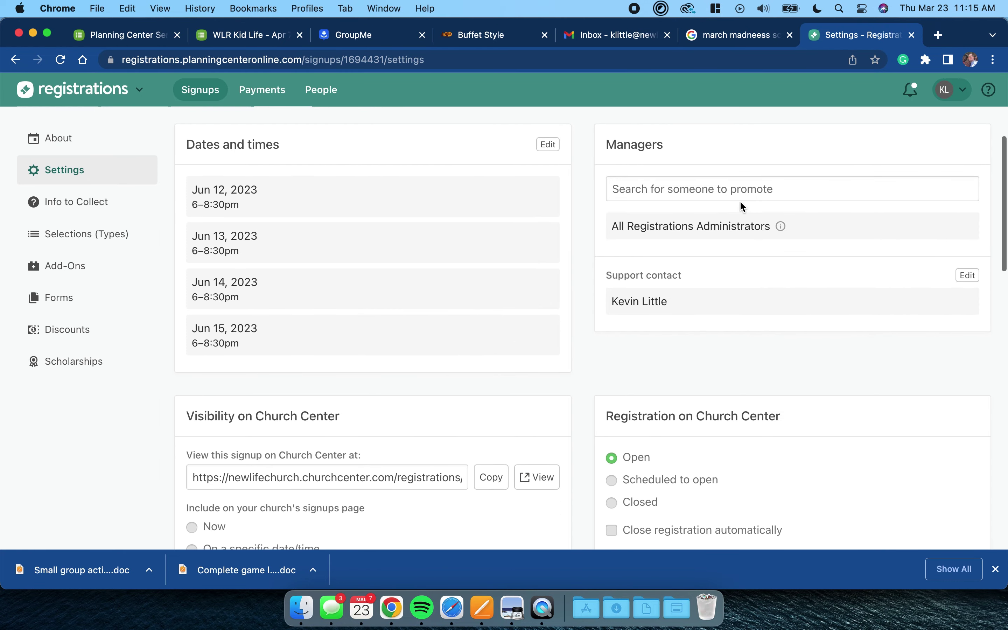
- Search the Managers field for the VBS director by name and add them as manager
left_click(647, 182)
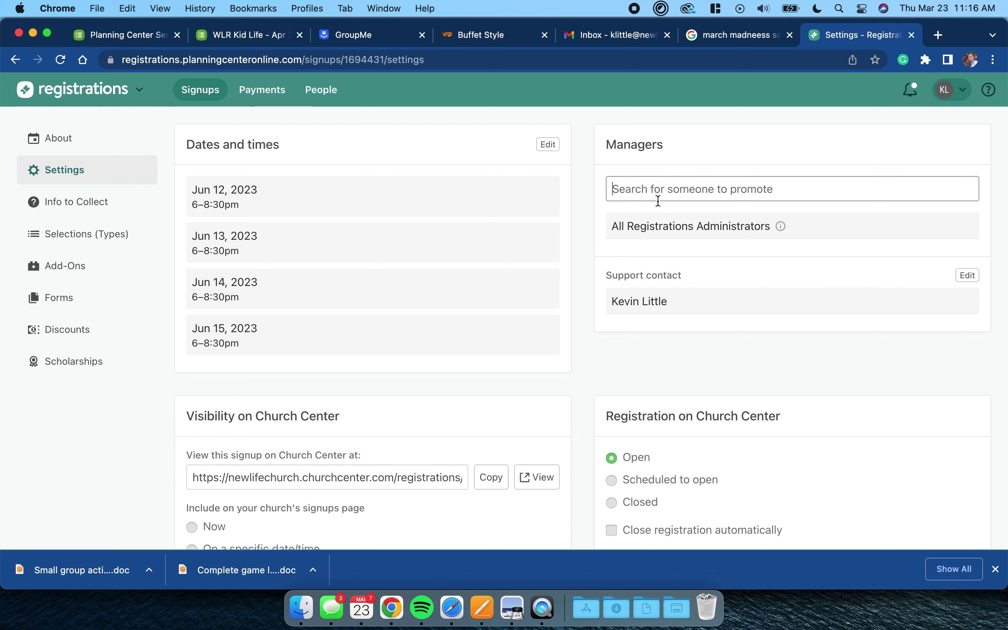
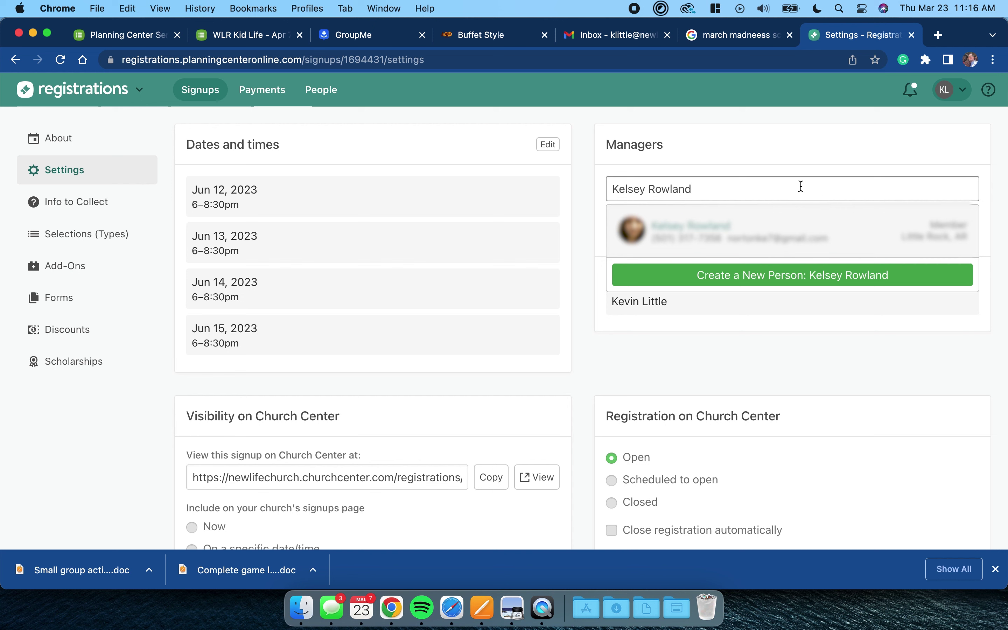
left_click(859, 232)
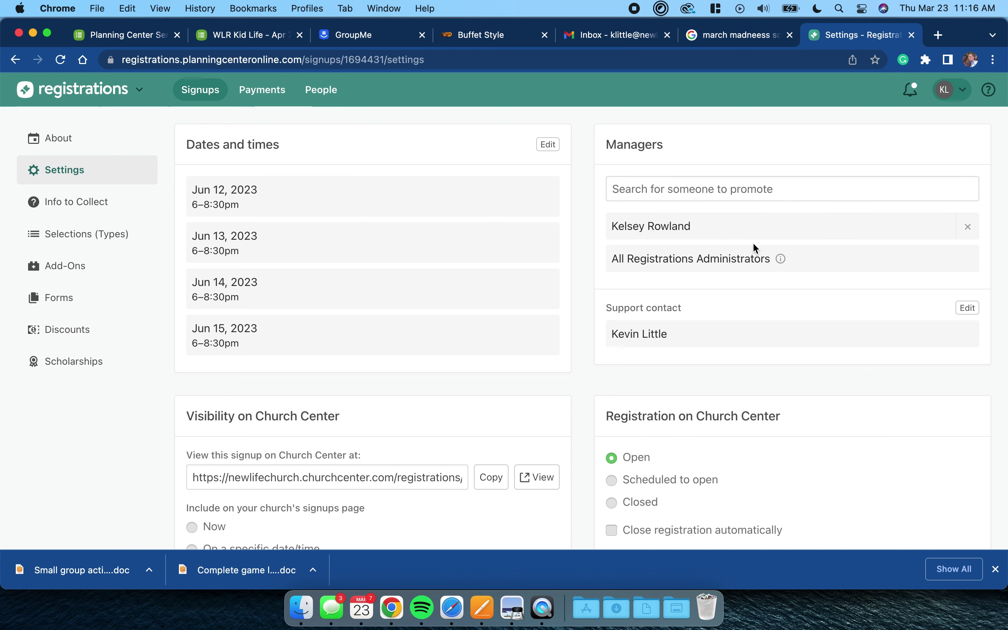
scroll(727, 293, "down", 1)
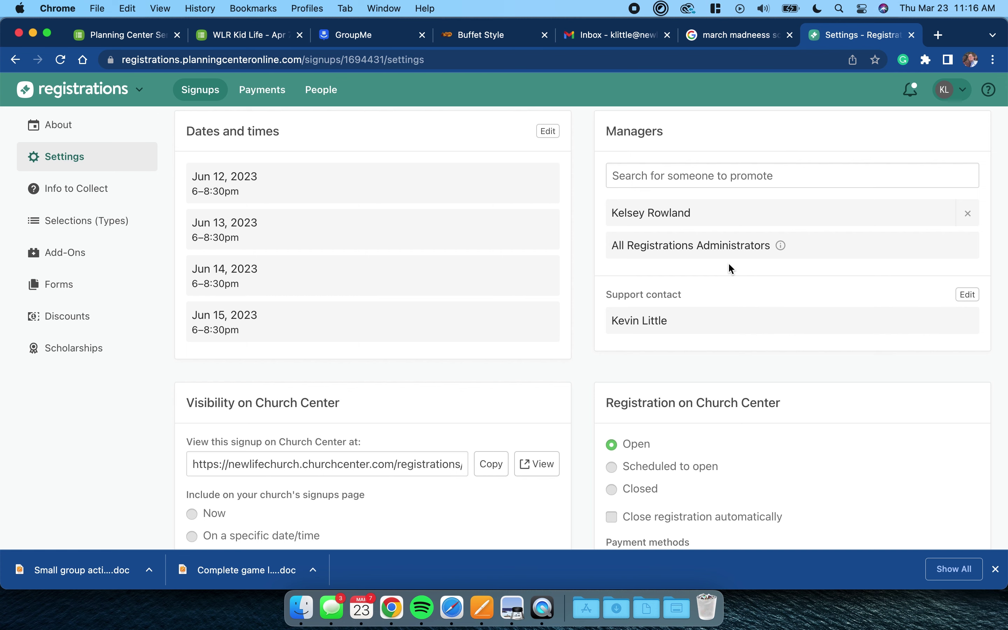
scroll(729, 264, "down", 5)
scroll(730, 264, "down", 2)
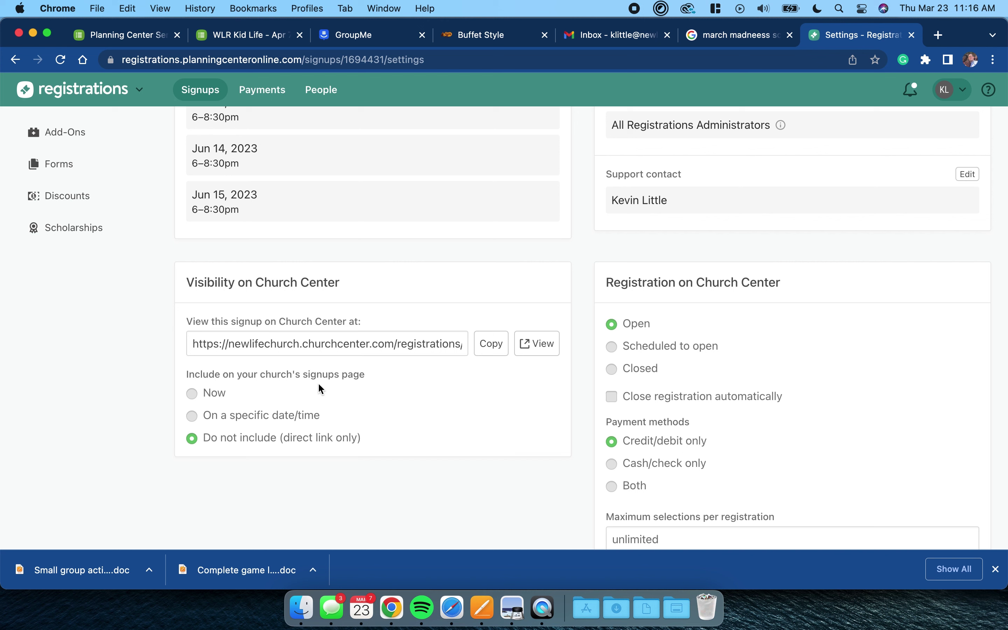
- List the signup on Church Center from April 16, 2023 and schedule registration to open later
left_click(192, 416)
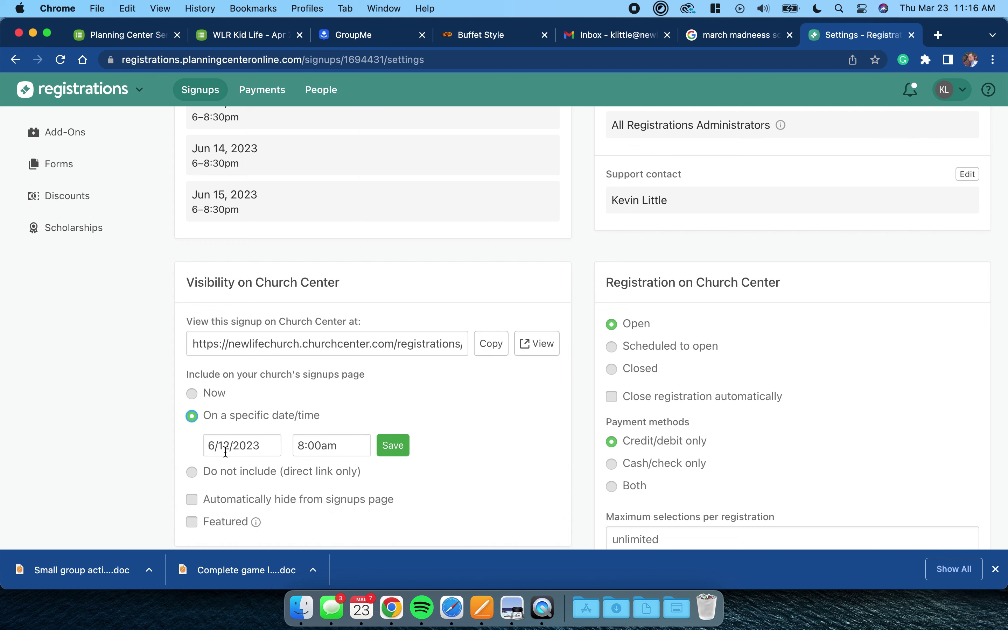
scroll(235, 440, "down", 2)
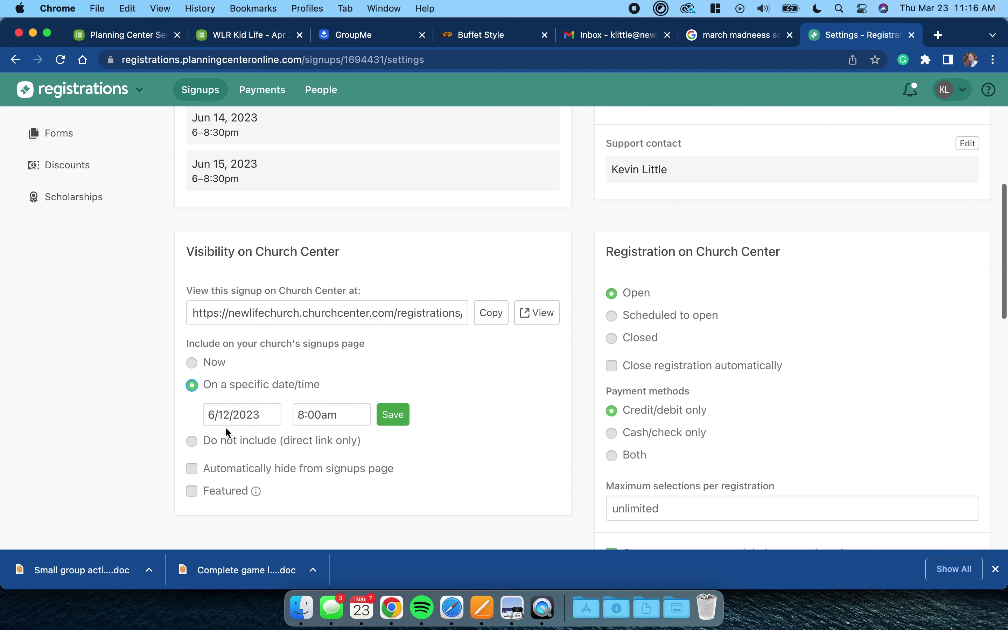
left_click(226, 416)
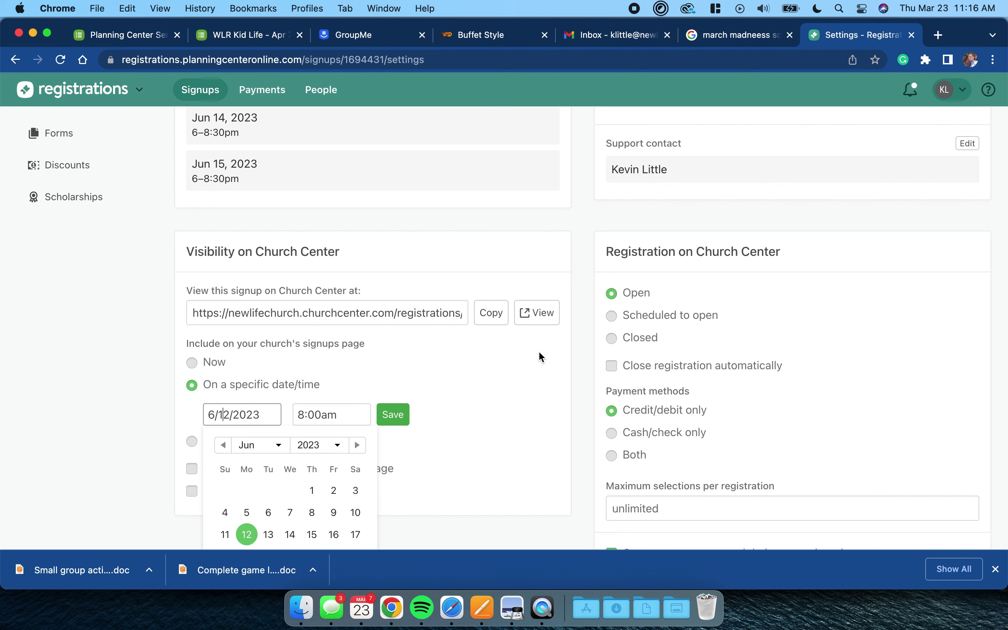
scroll(538, 350, "down", 3)
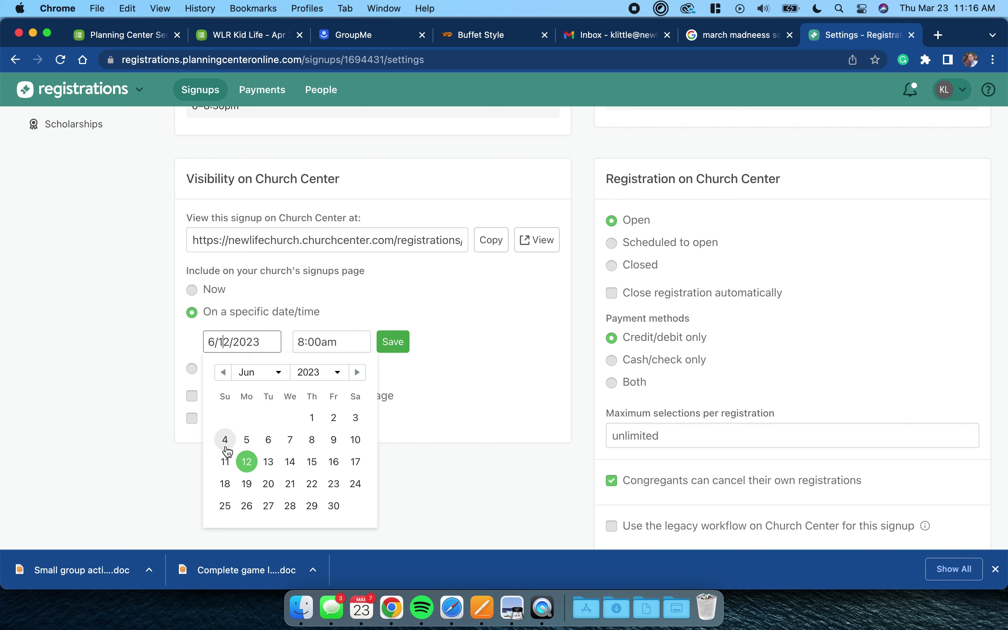
left_click(223, 372)
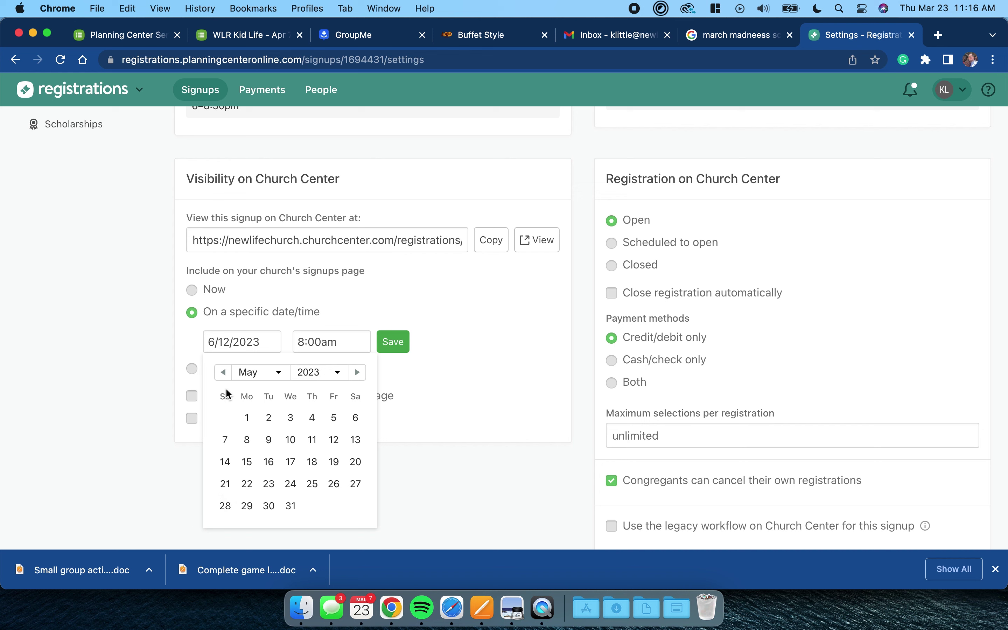
left_click(224, 372)
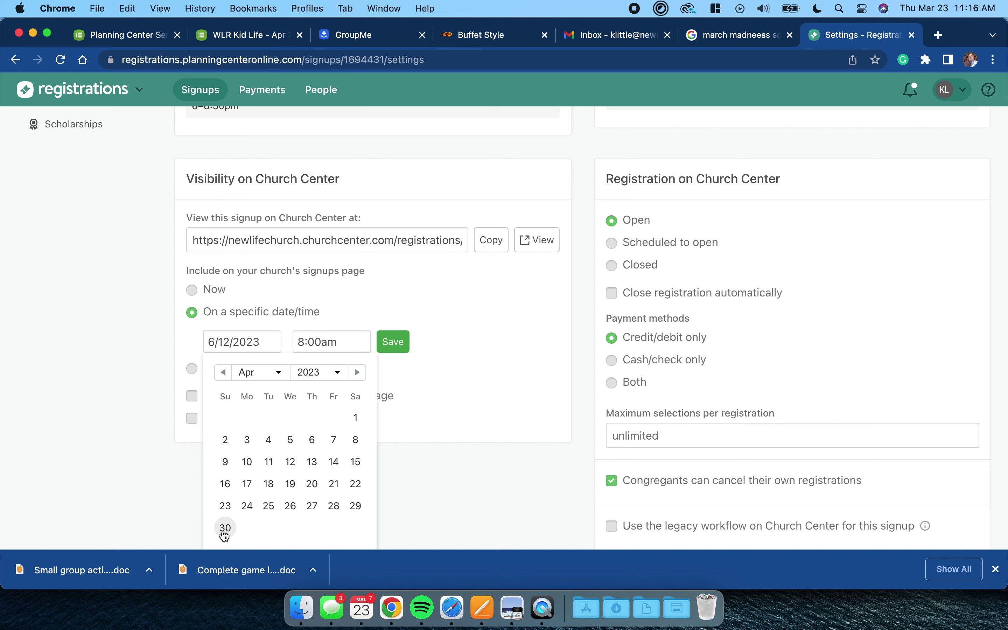
left_click(228, 486)
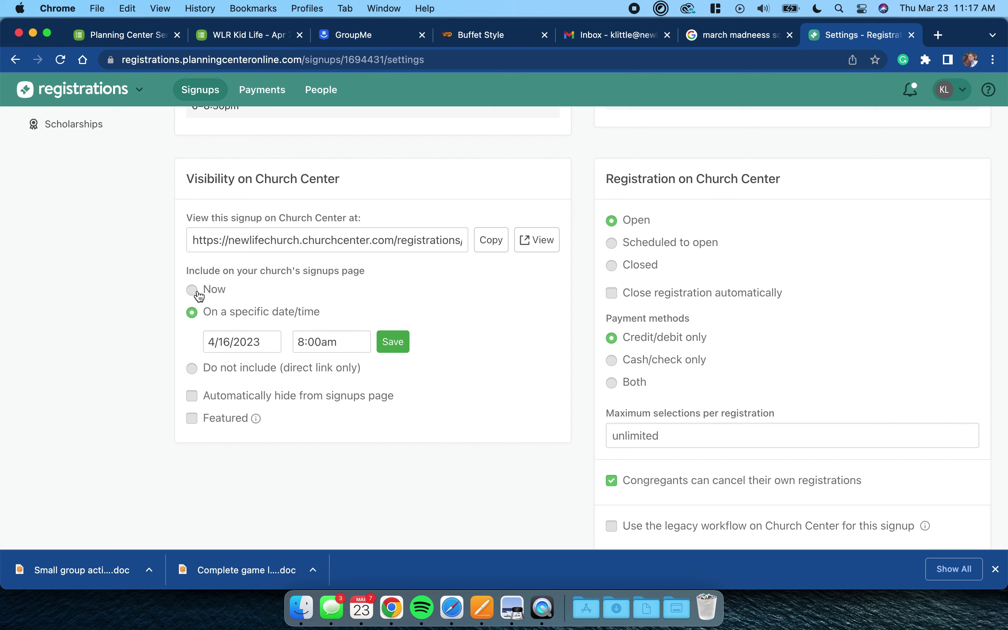
left_click(614, 249)
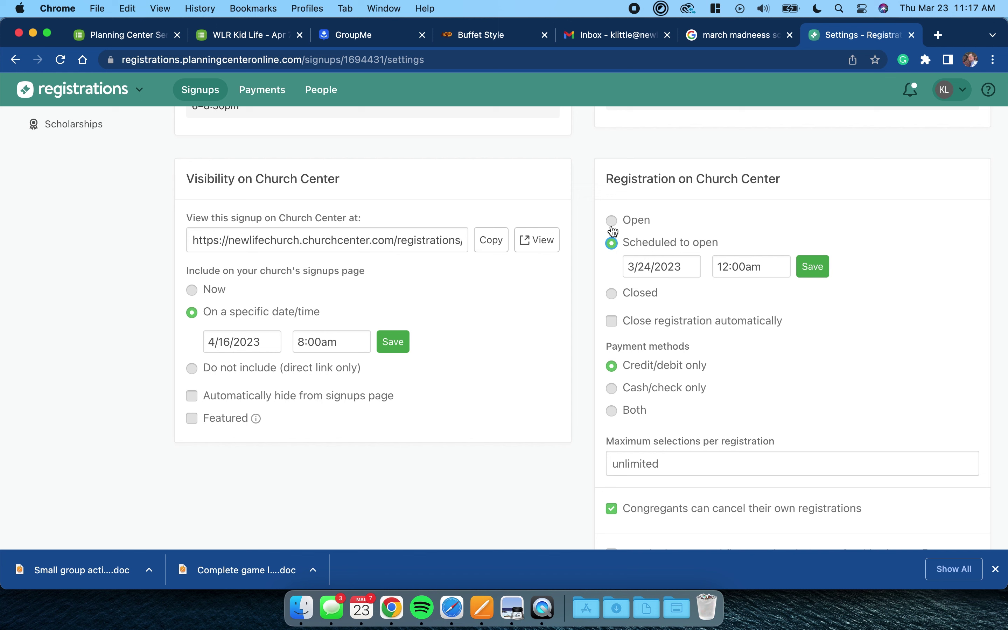
left_click(647, 267)
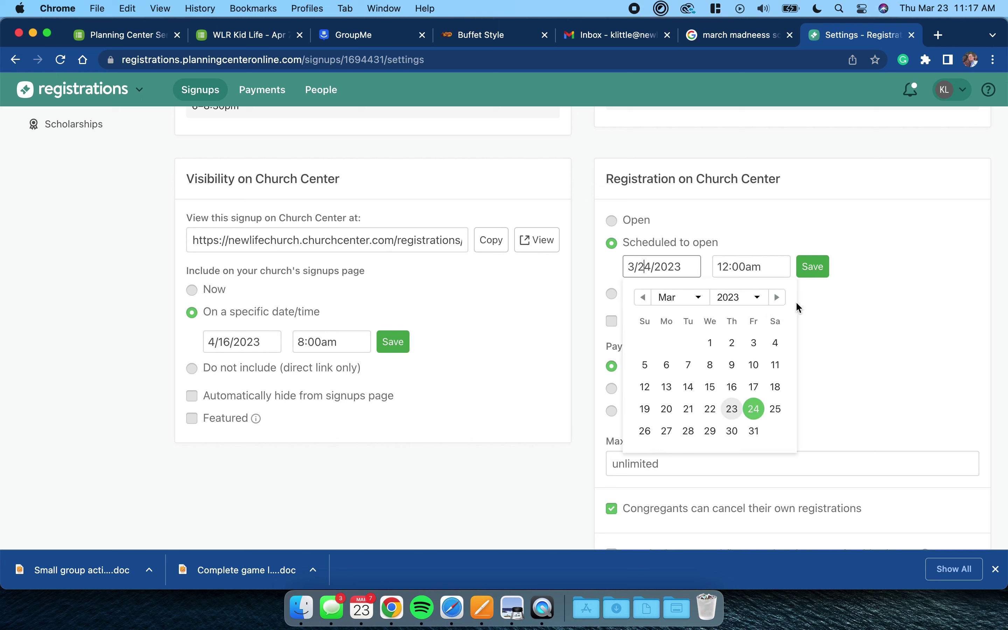
left_click(782, 296)
left_click(782, 296)
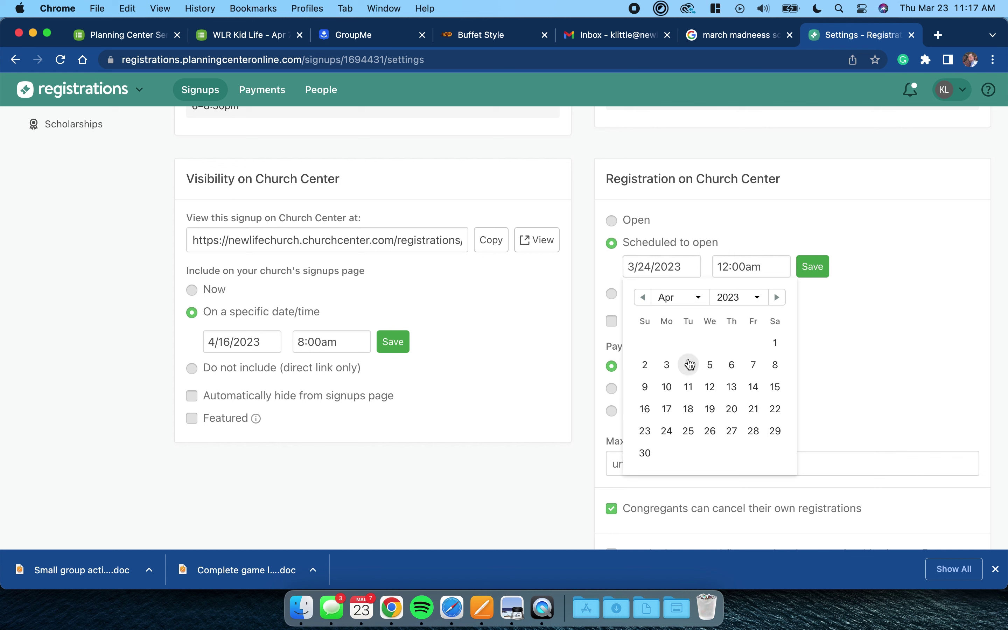
left_click(646, 409)
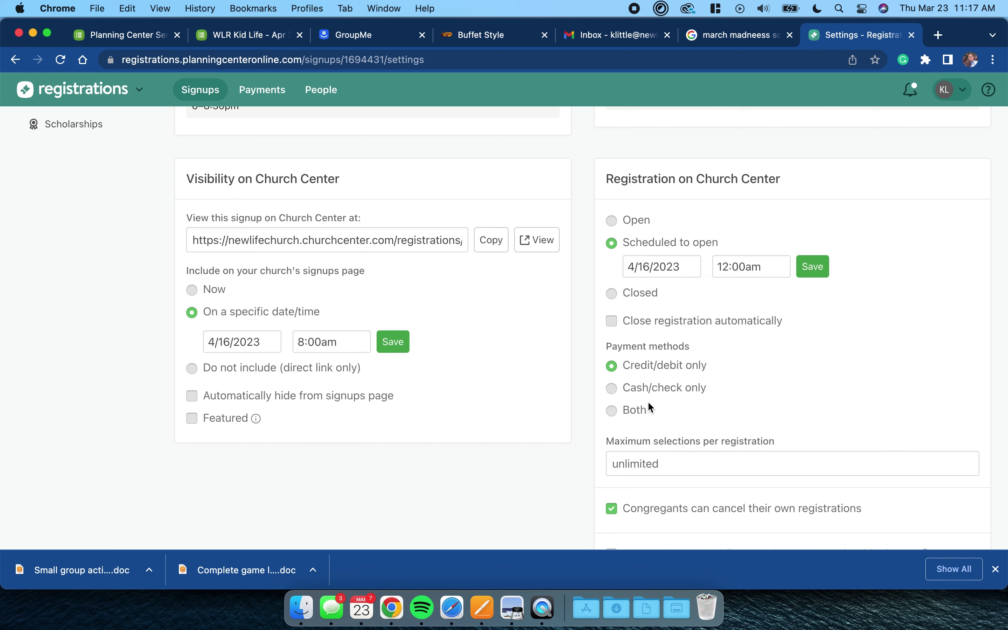
left_click(816, 267)
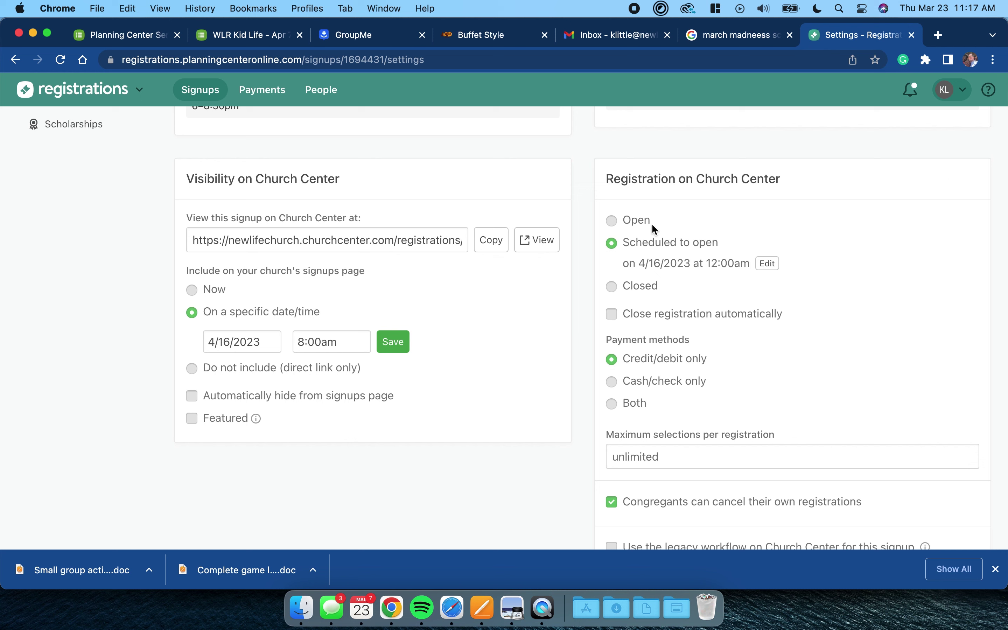
left_click(610, 224)
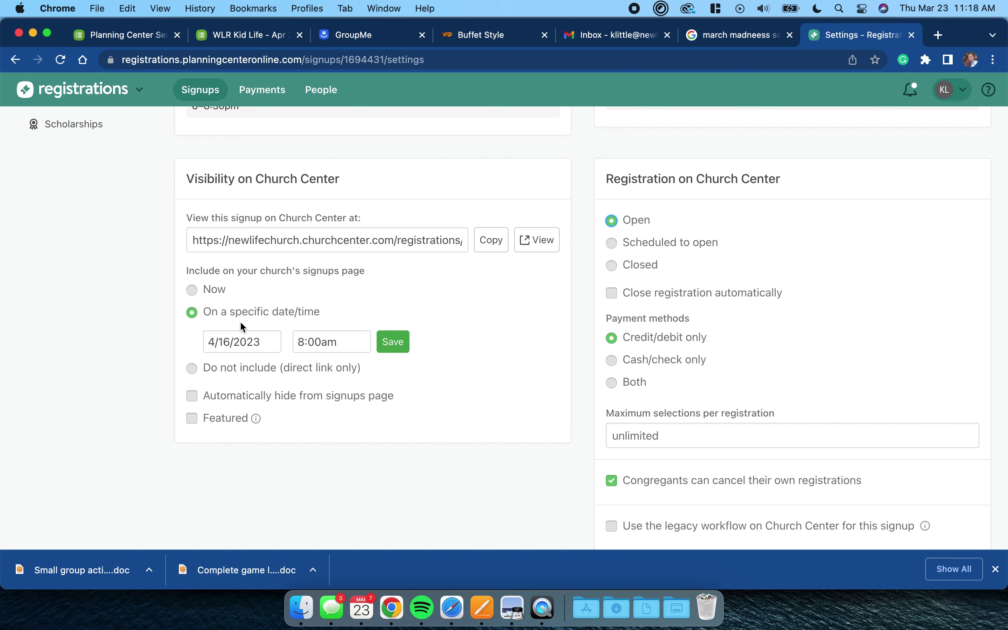
- Go to the signup's About page and start editing the description
scroll(524, 403, "down", 6)
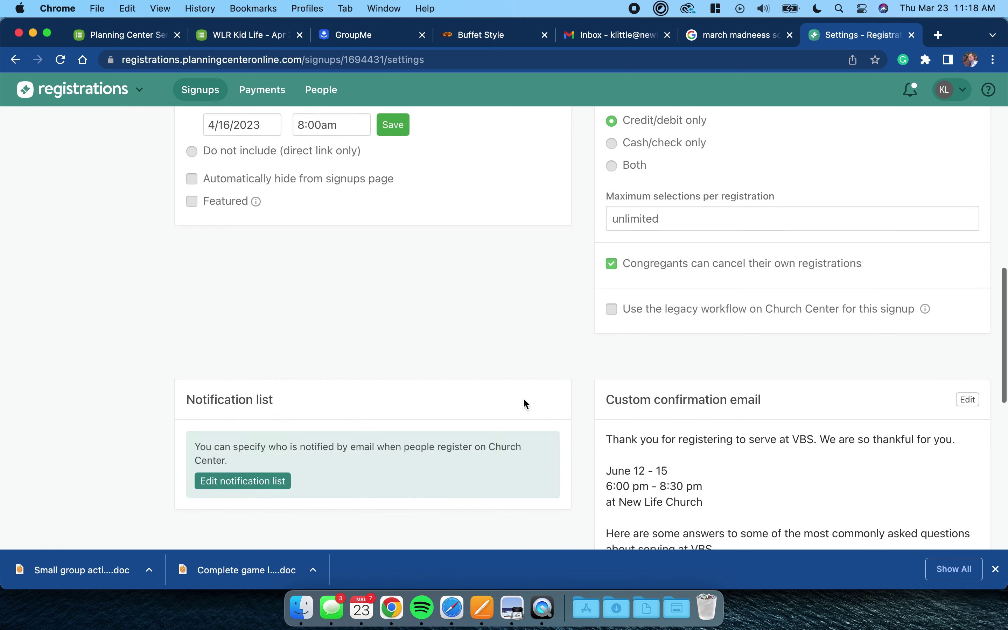
scroll(525, 401, "down", 7)
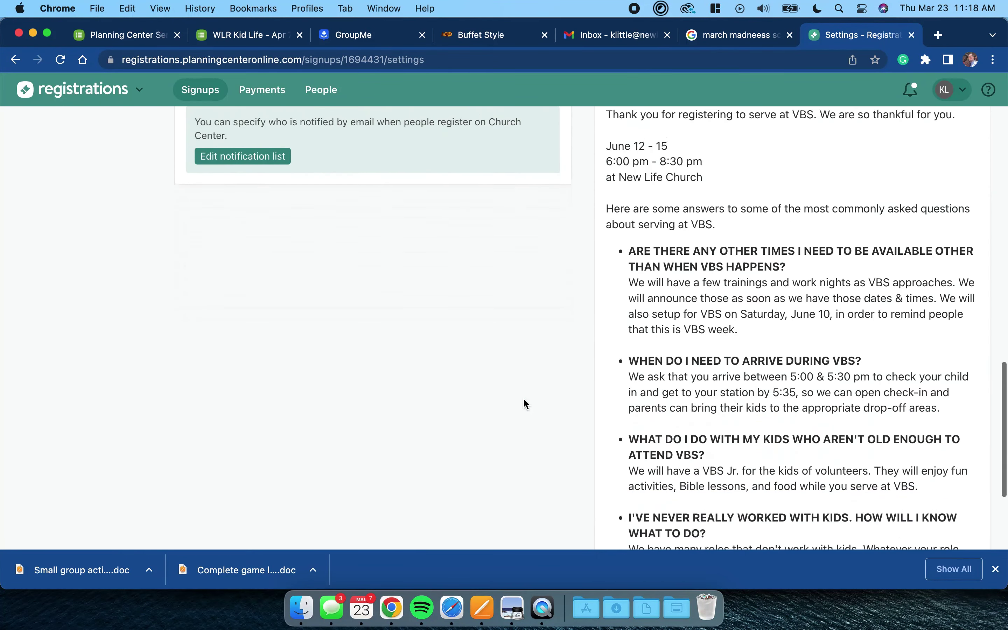
scroll(956, 197, "up", 2)
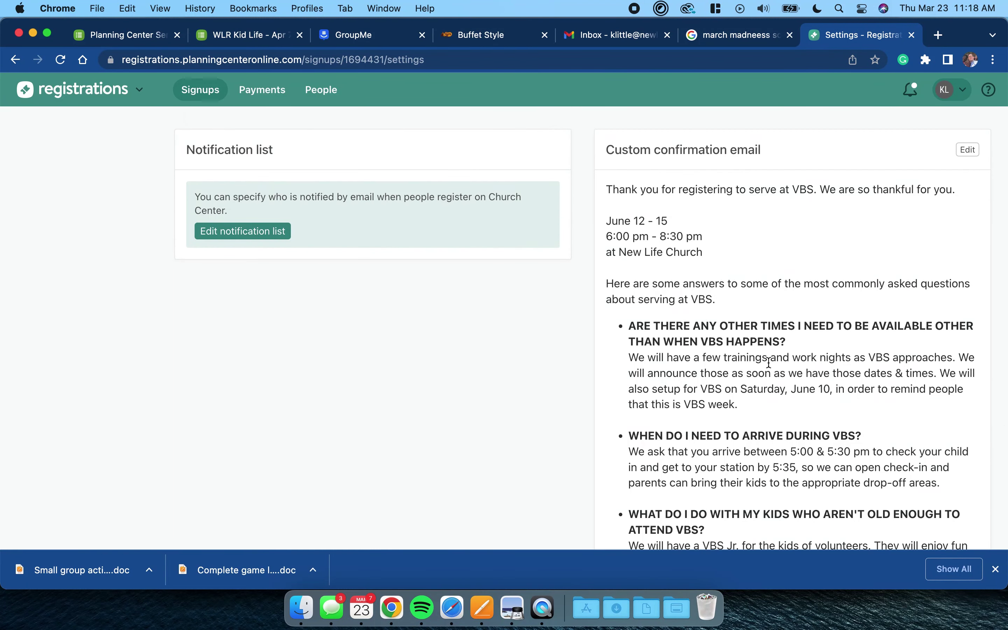
scroll(727, 471, "down", 2)
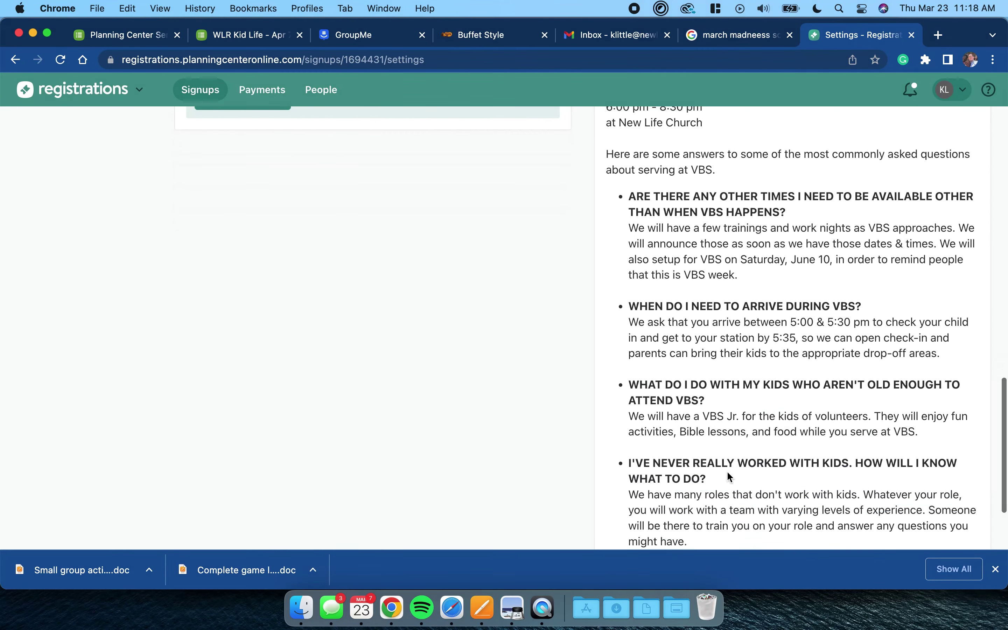
scroll(688, 339, "down", 6)
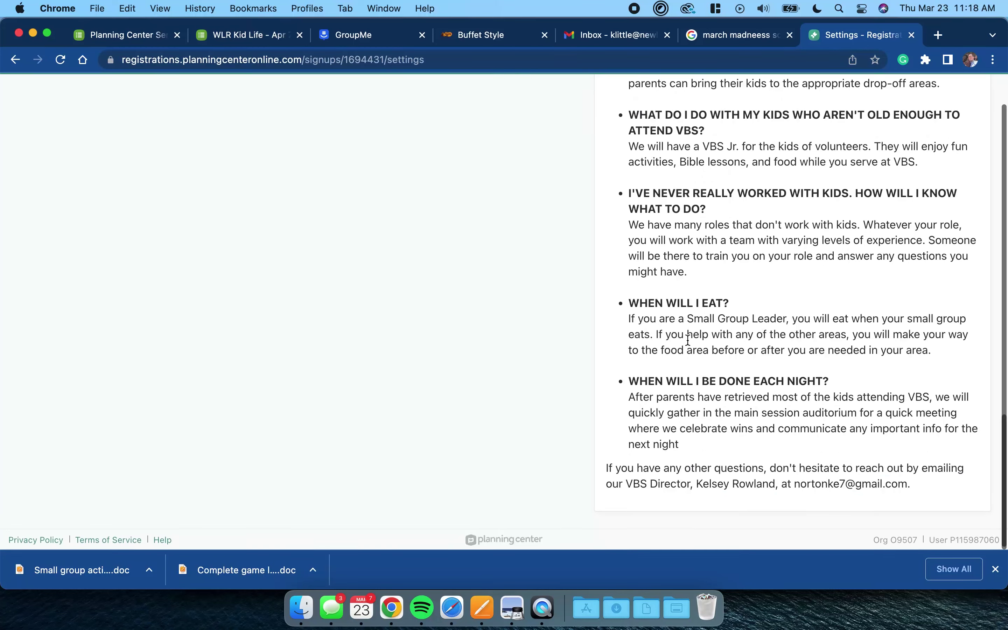
scroll(688, 340, "up", 15)
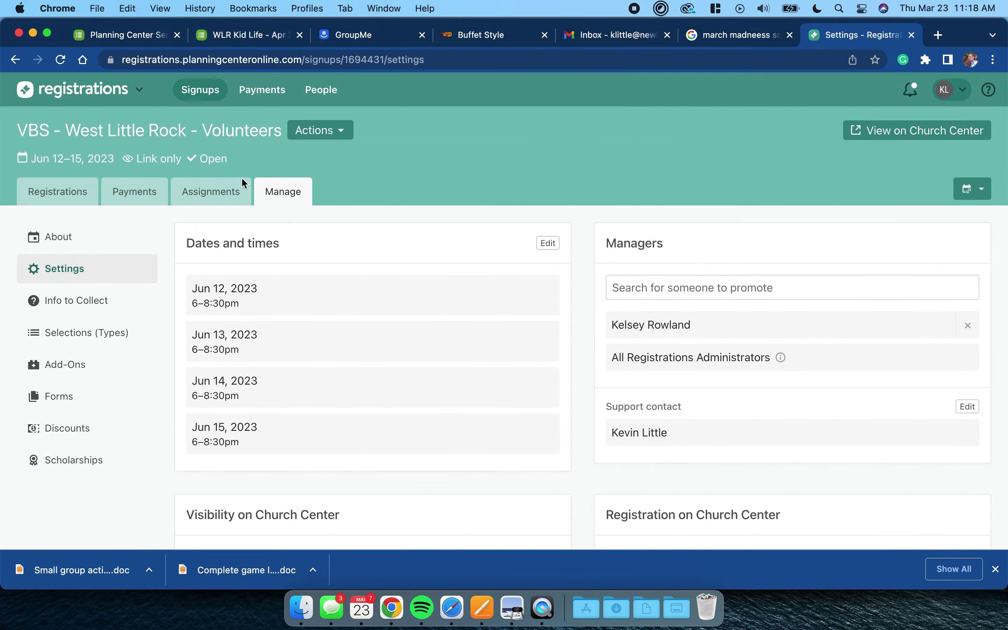
left_click(48, 250)
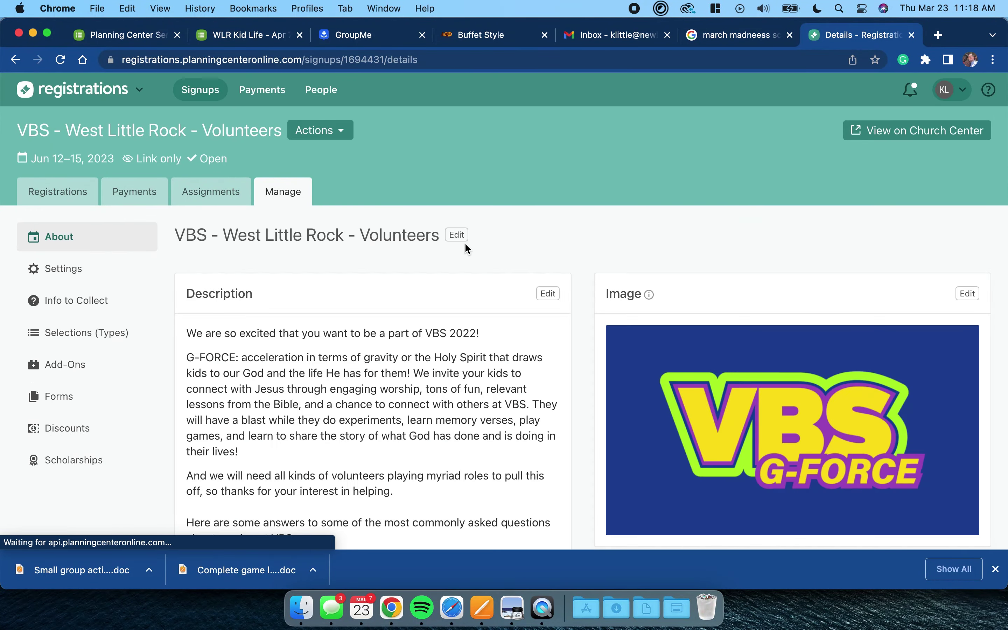
left_click(548, 294)
- Select the FAQ section from 'Here are some answers' through the final contact line
scroll(380, 376, "down", 4)
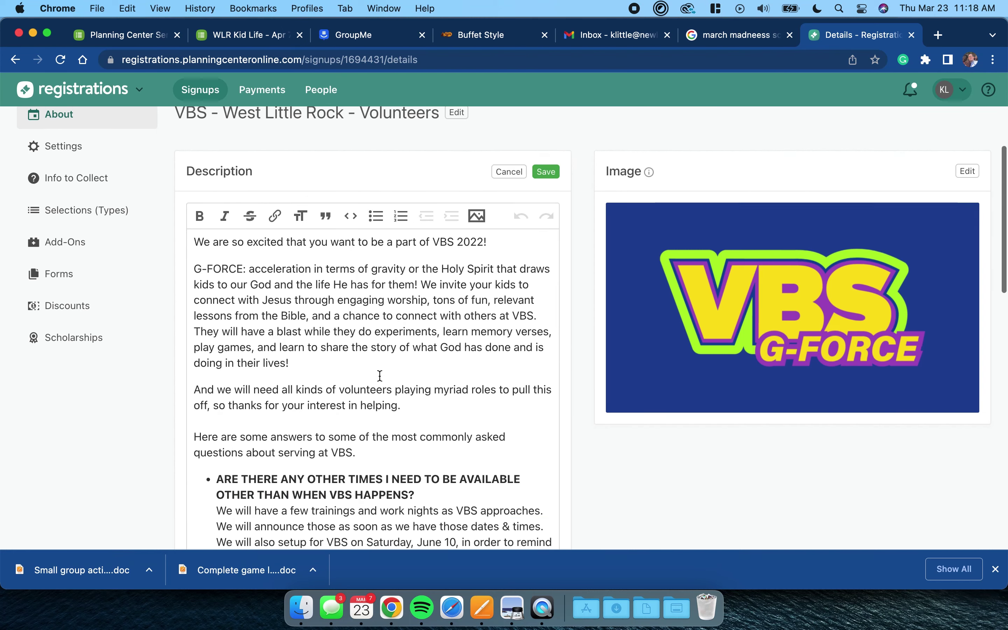
left_click(194, 385)
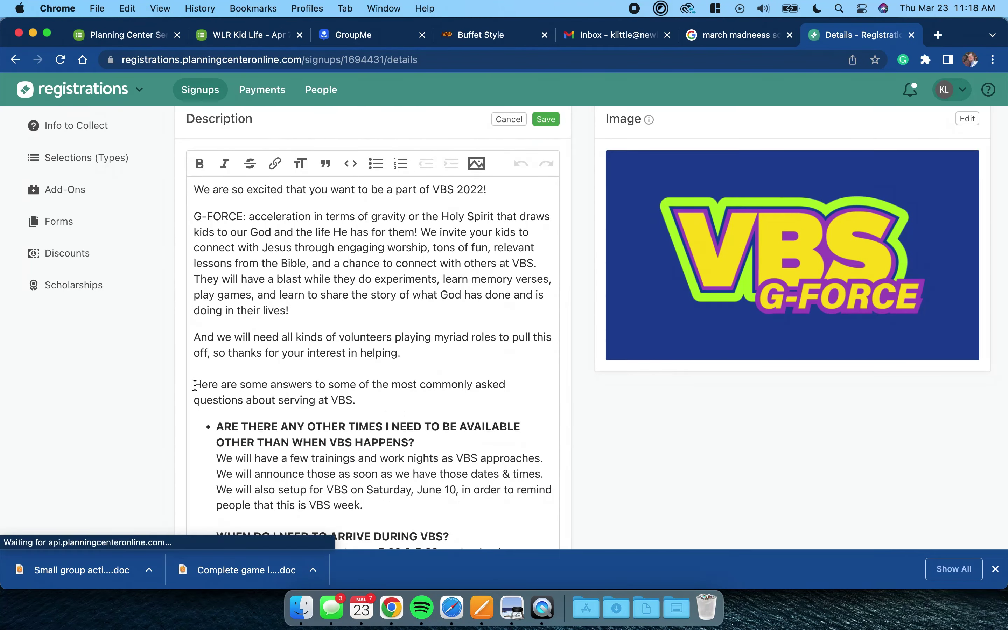
scroll(225, 396, "down", 15)
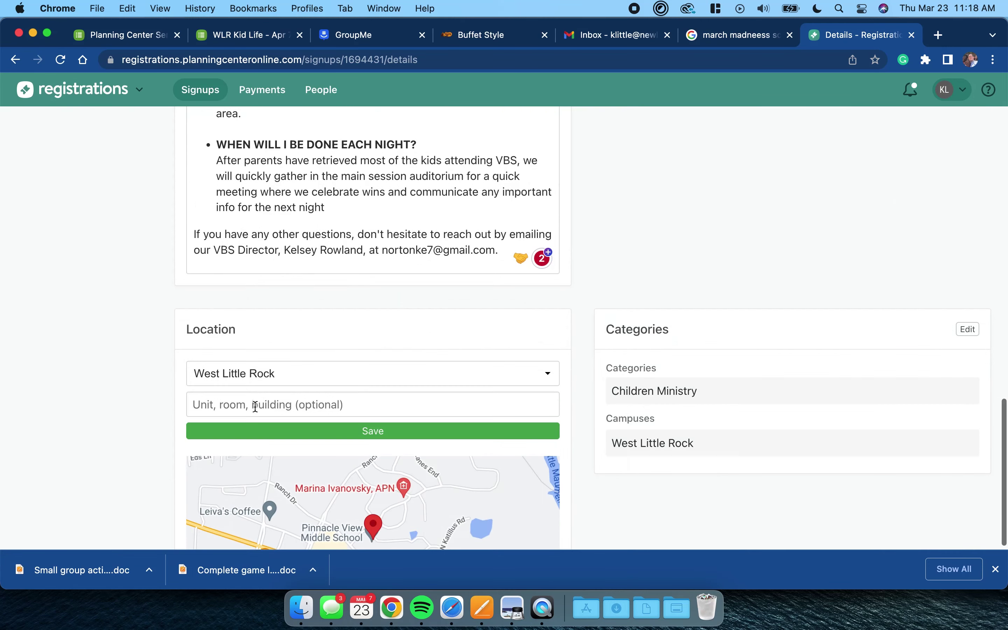
left_click(504, 254, "shift")
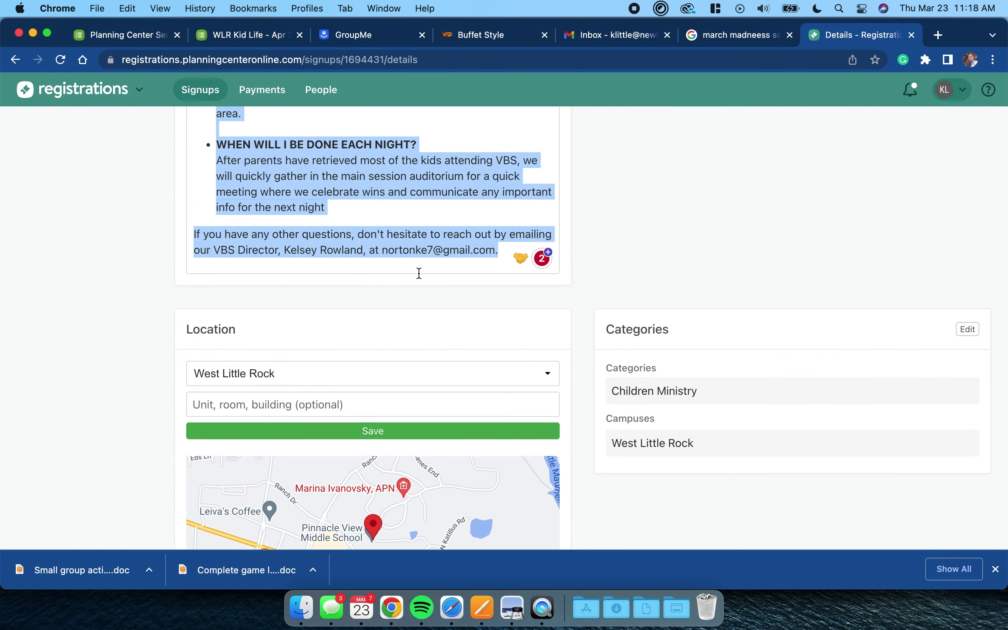
scroll(417, 274, "up", 10)
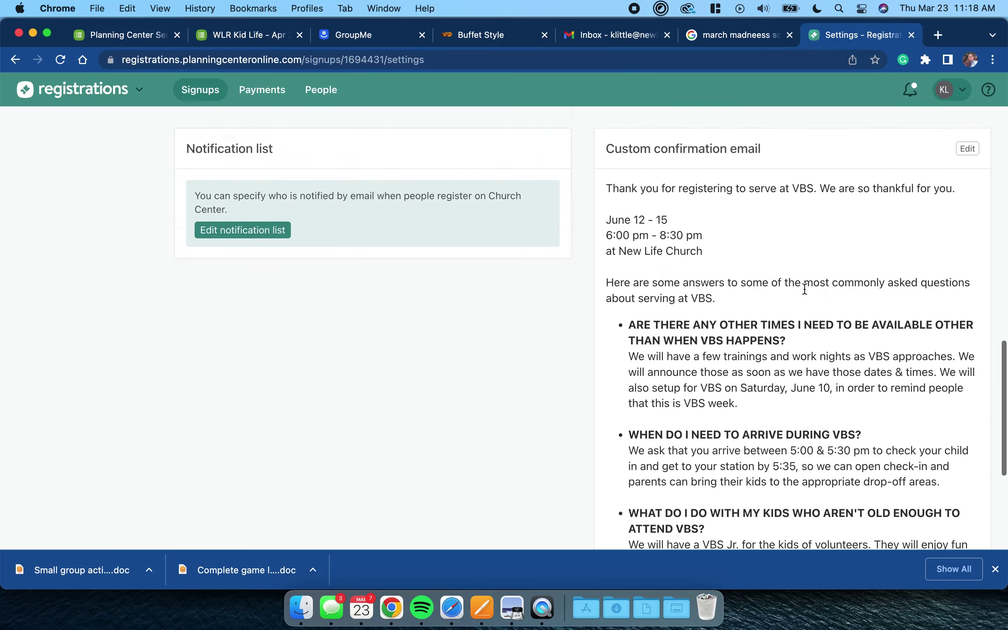
- Back in Settings, review the custom confirmation email's FAQ text and save the email
left_click(967, 149)
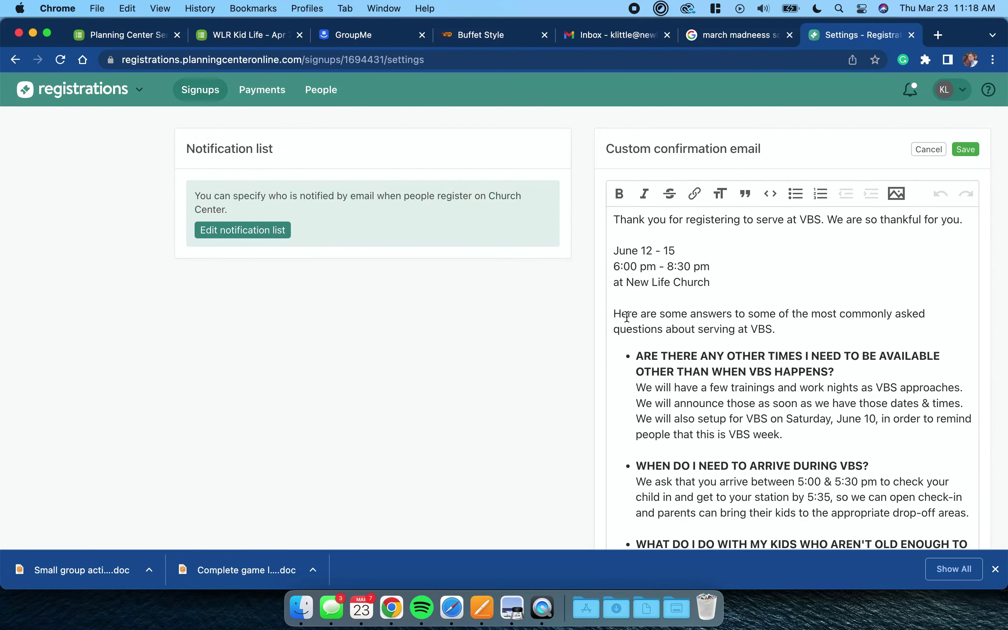
left_click(616, 314)
scroll(618, 314, "down", 4)
scroll(616, 313, "down", 7)
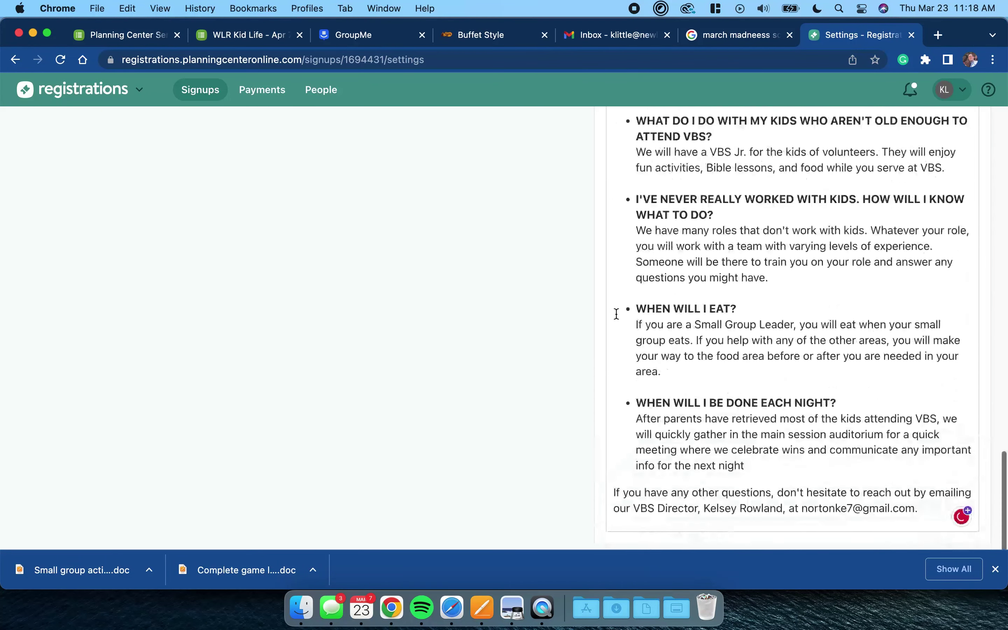
left_click(919, 505, "shift")
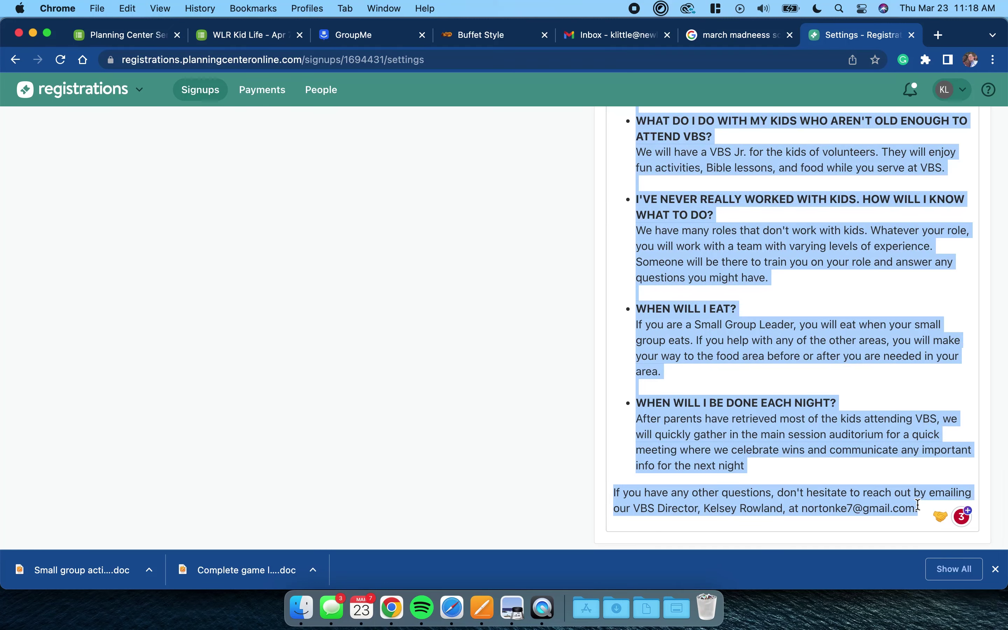
left_click(918, 506)
scroll(922, 492, "up", 7)
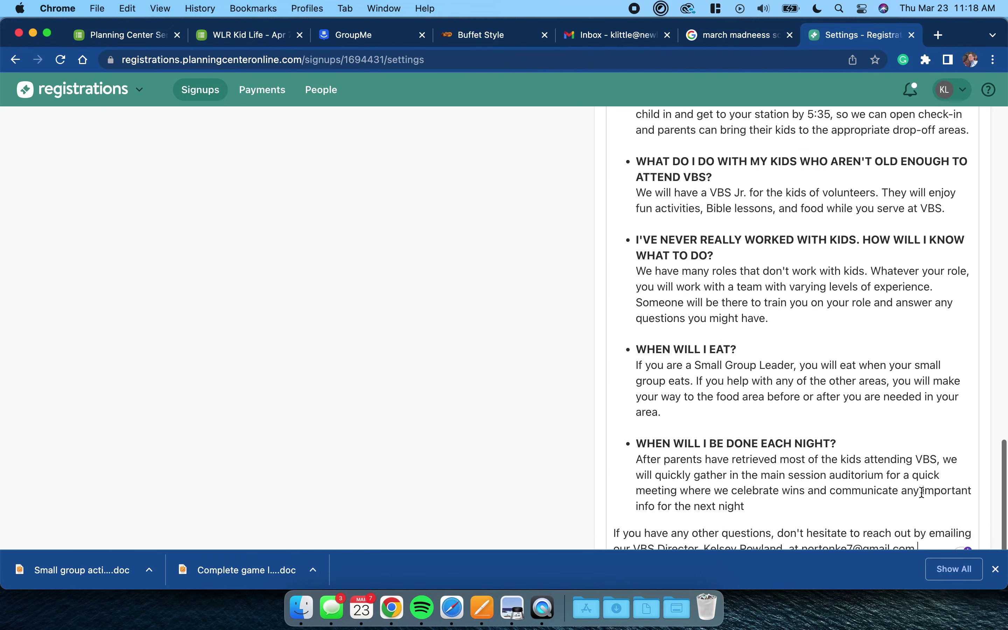
scroll(922, 492, "up", 6)
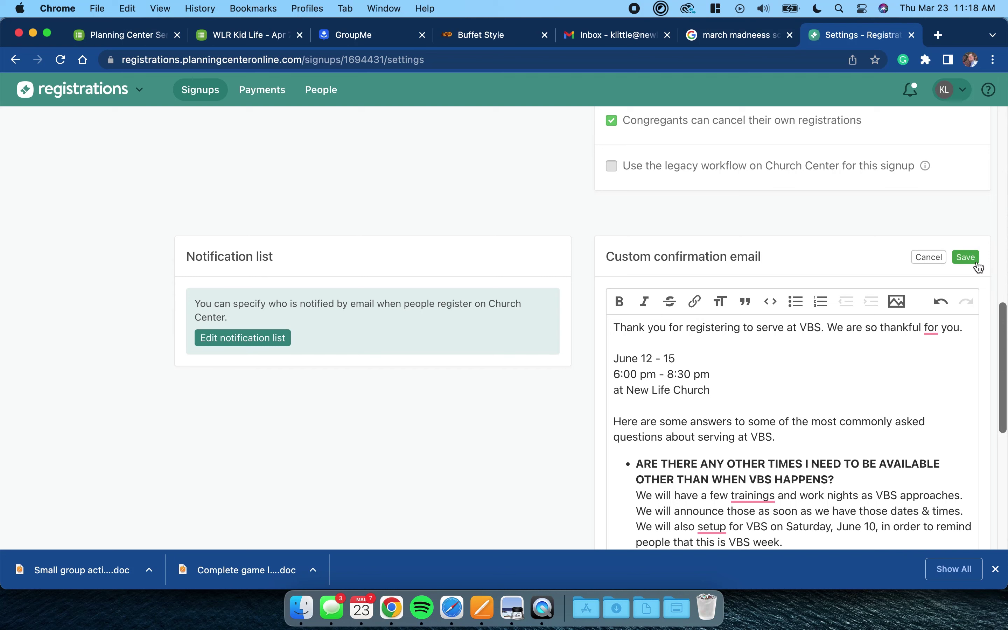
left_click(973, 262)
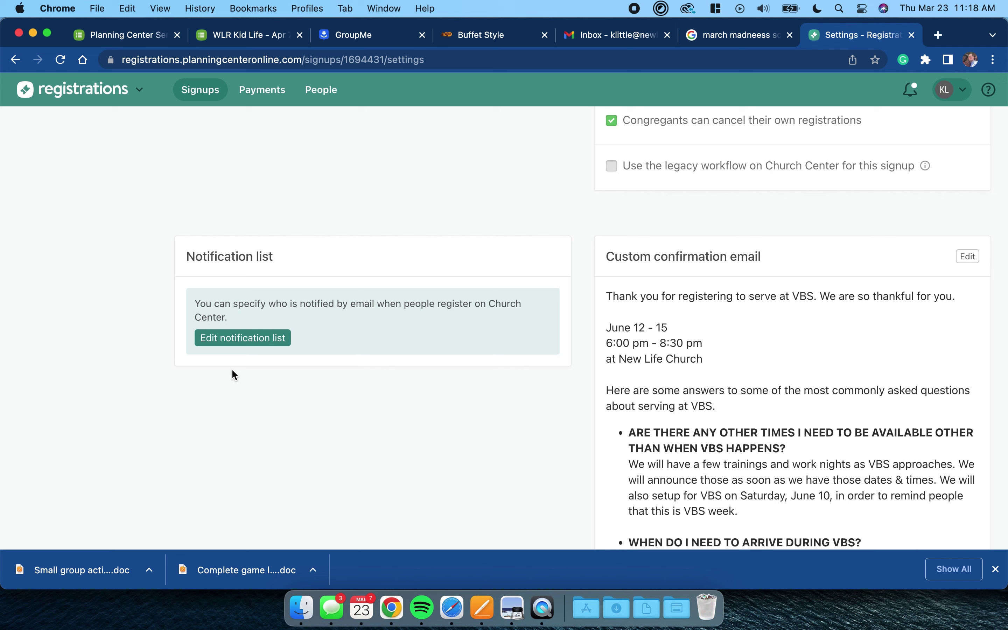
- Add the staff member's e-mail address to the signup's notification list and save it
left_click(269, 338)
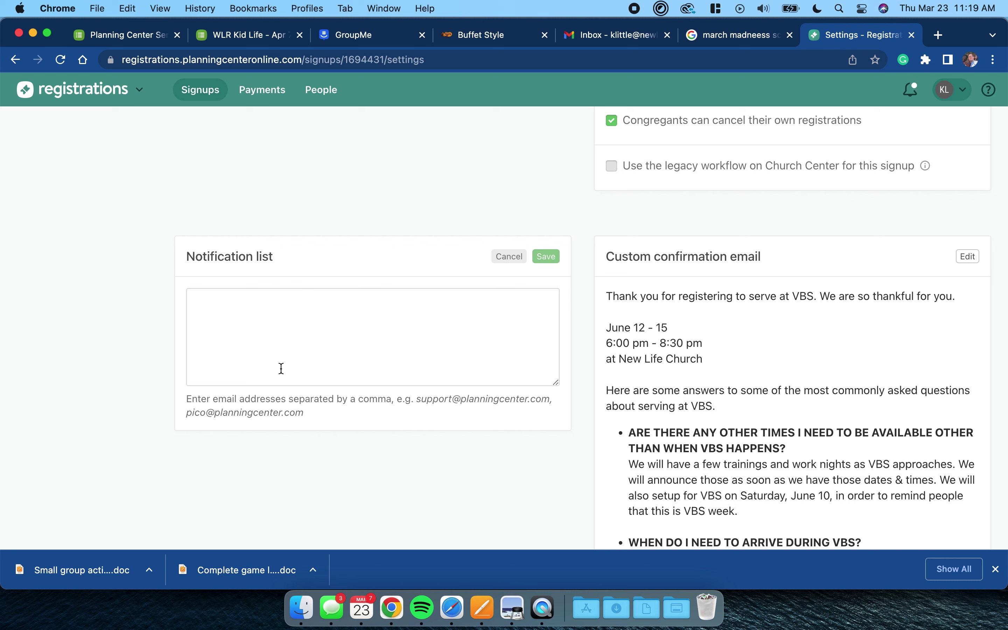
left_click(244, 322)
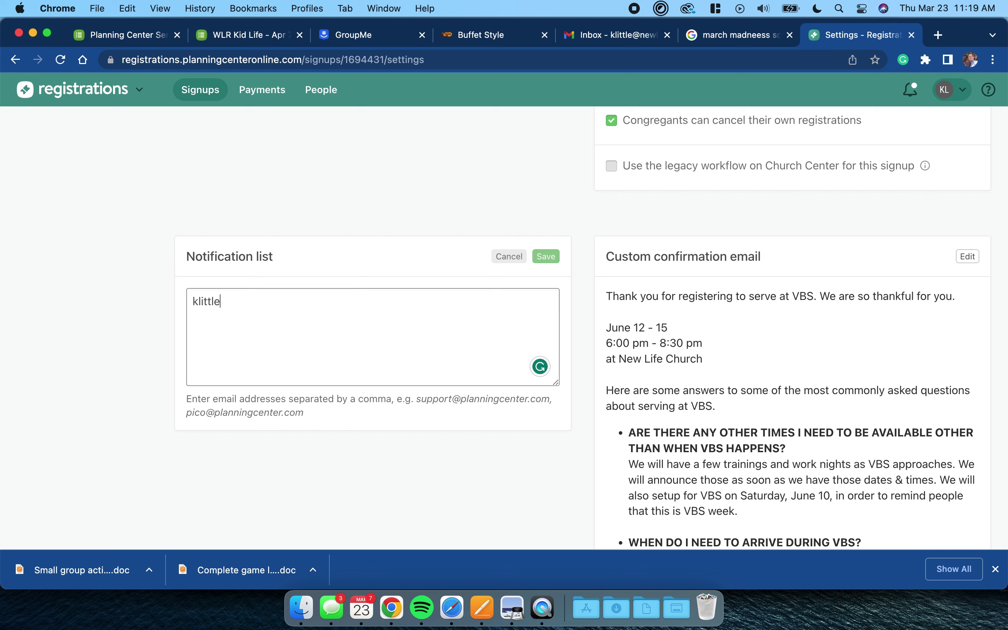
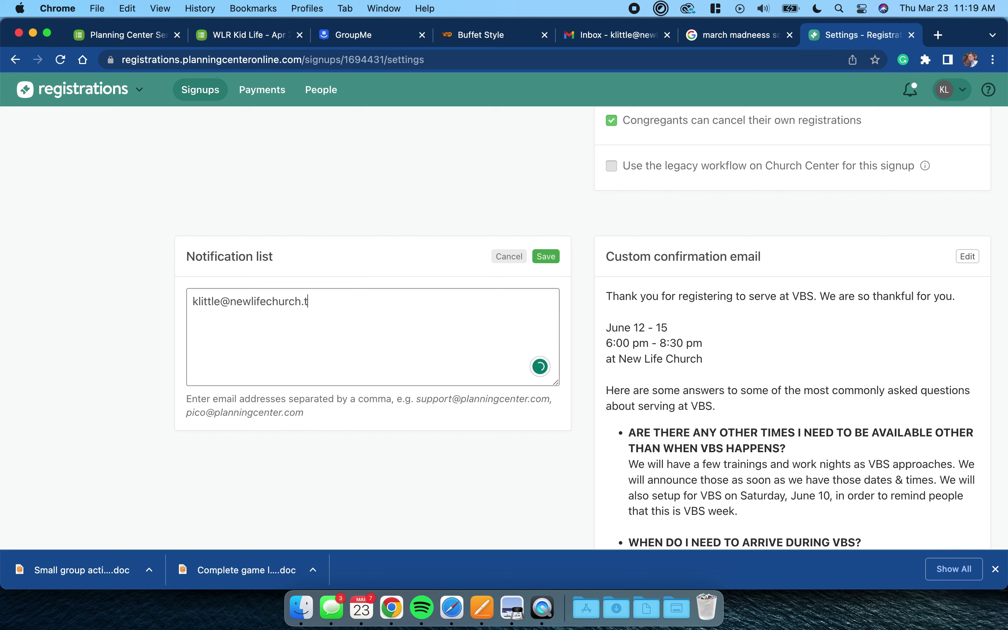
left_click(551, 257)
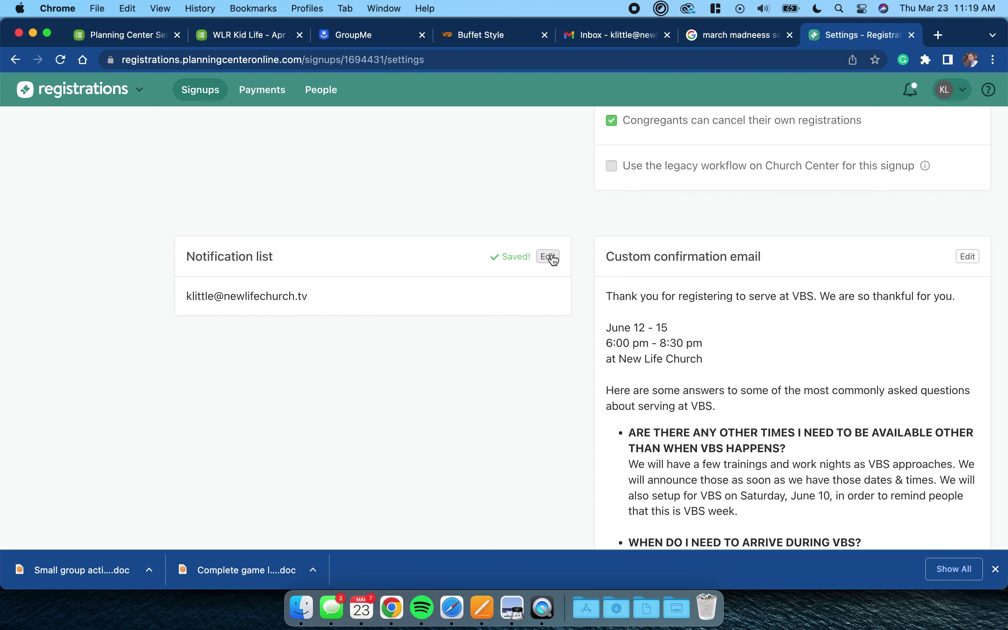
scroll(473, 312, "up", 10)
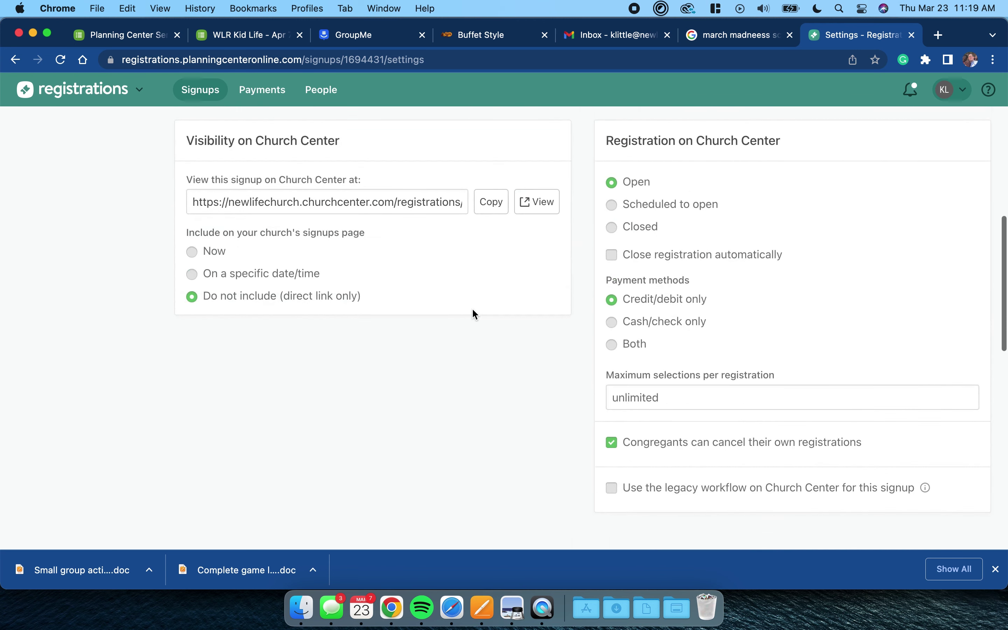
- Go to the signup's Info to Collect page of registration questions
scroll(458, 319, "up", 3)
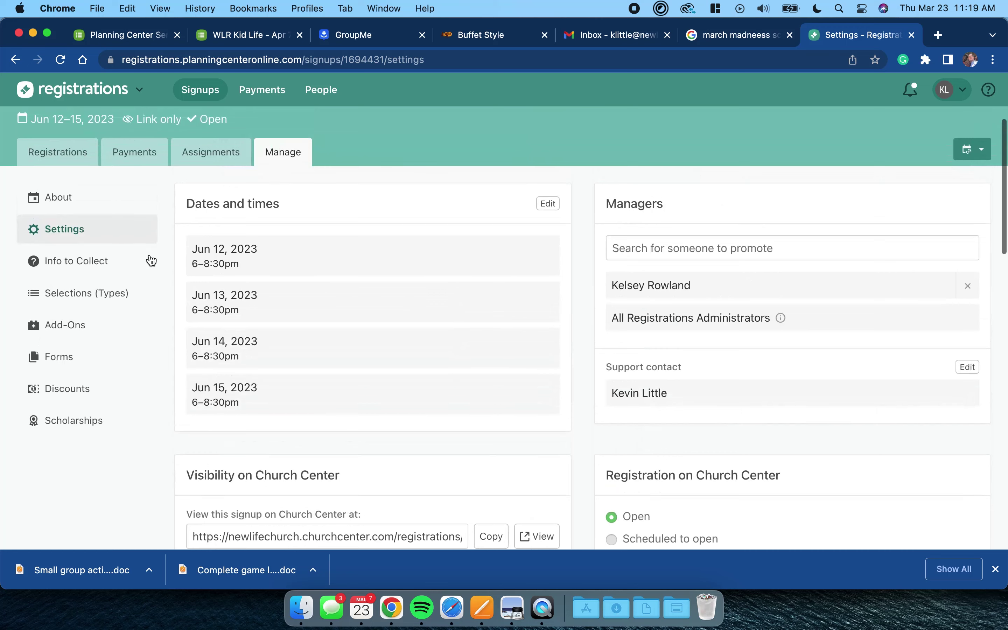
left_click(74, 262)
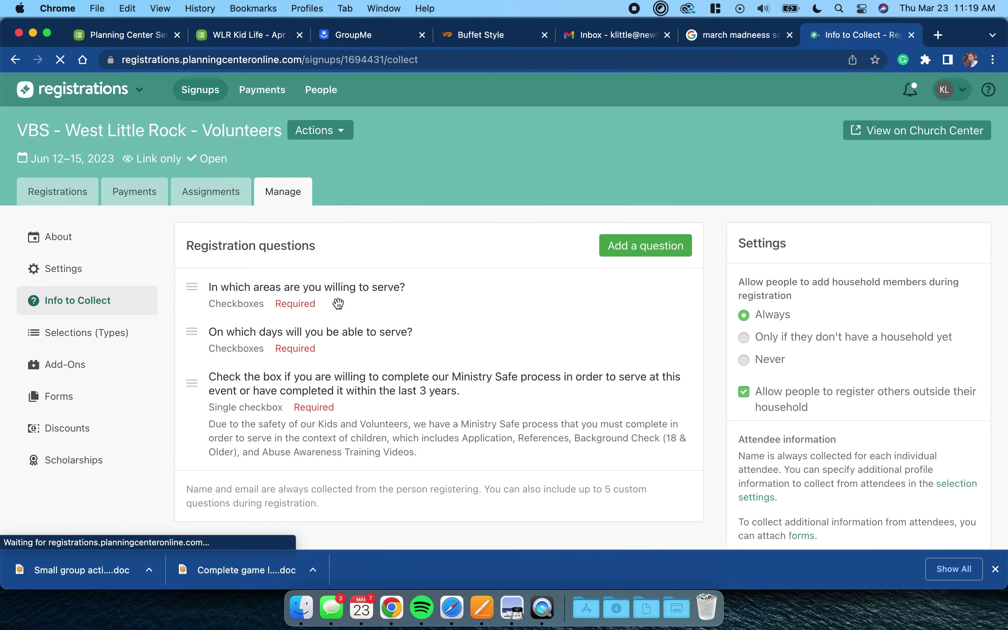
scroll(338, 304, "down", 2)
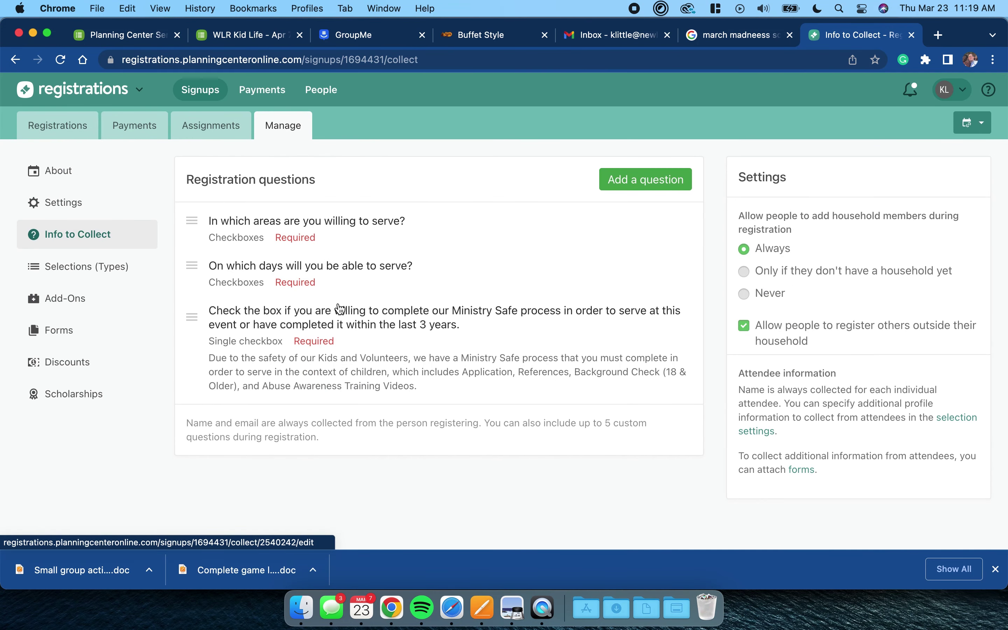
- Open the 'In which areas are you willing to serve?' question and review its options by dragging one
left_click(365, 226)
scroll(393, 359, "down", 6)
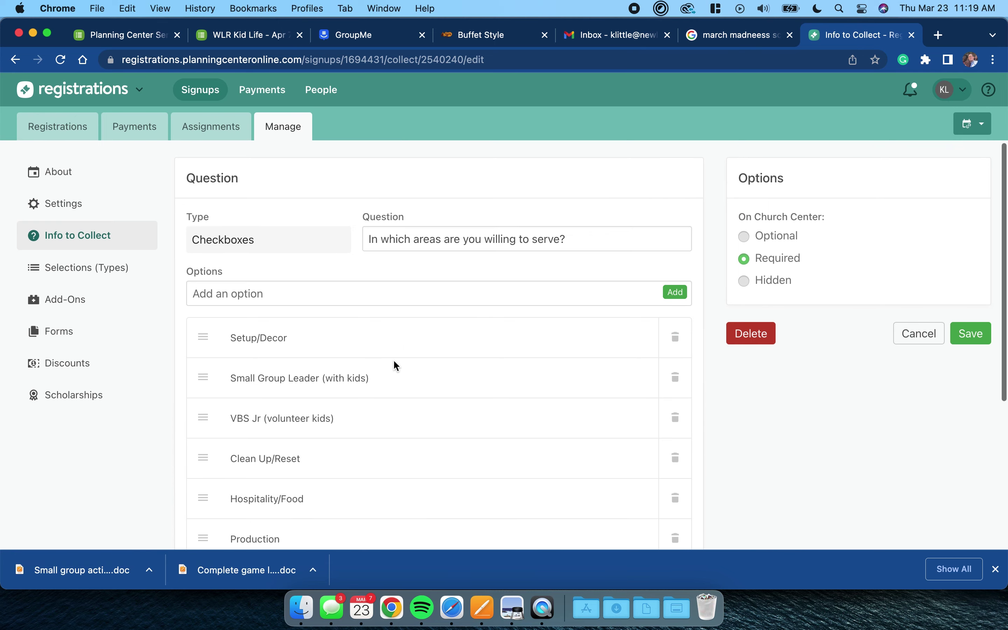
scroll(394, 361, "down", 3)
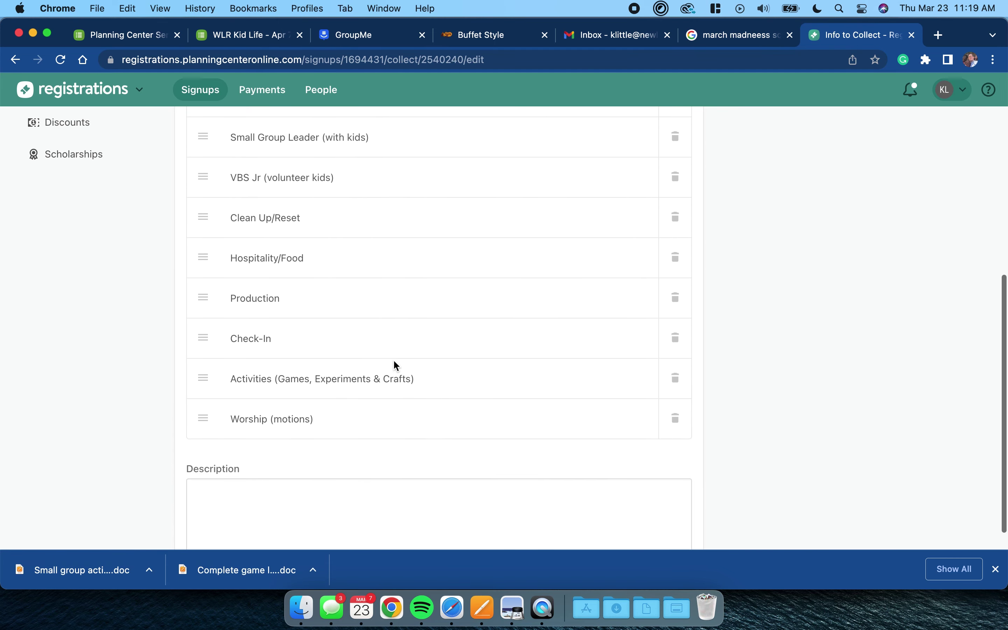
scroll(375, 290, "up", 2)
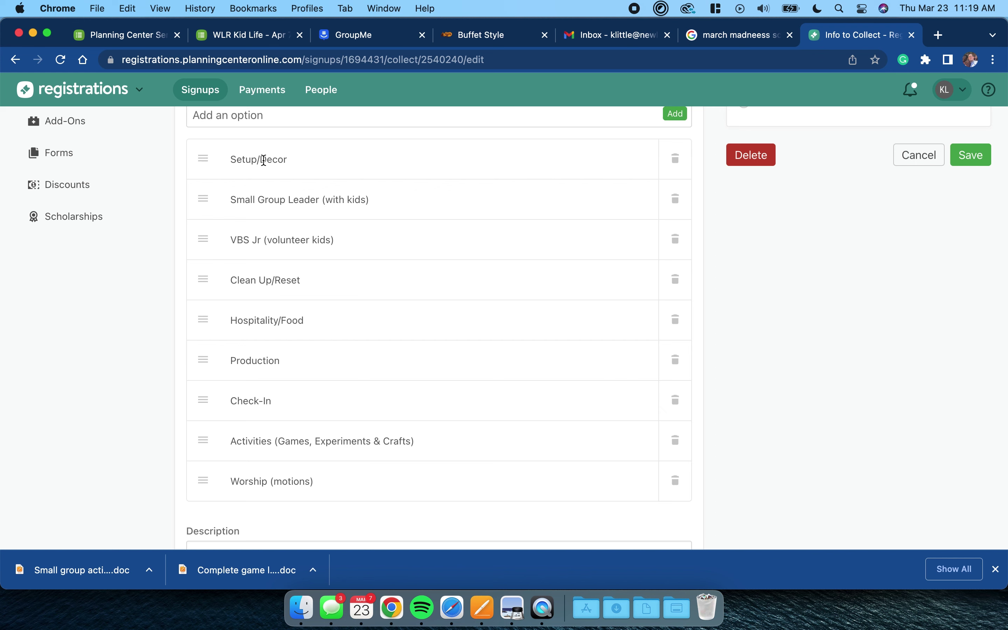
scroll(270, 460, "up", 2)
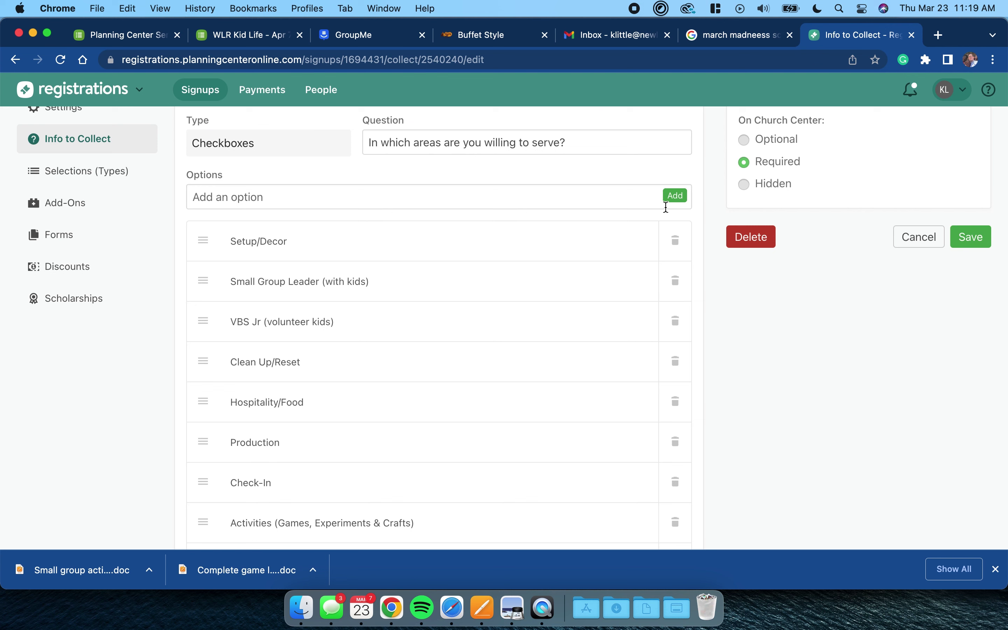
scroll(462, 369, "down", 1)
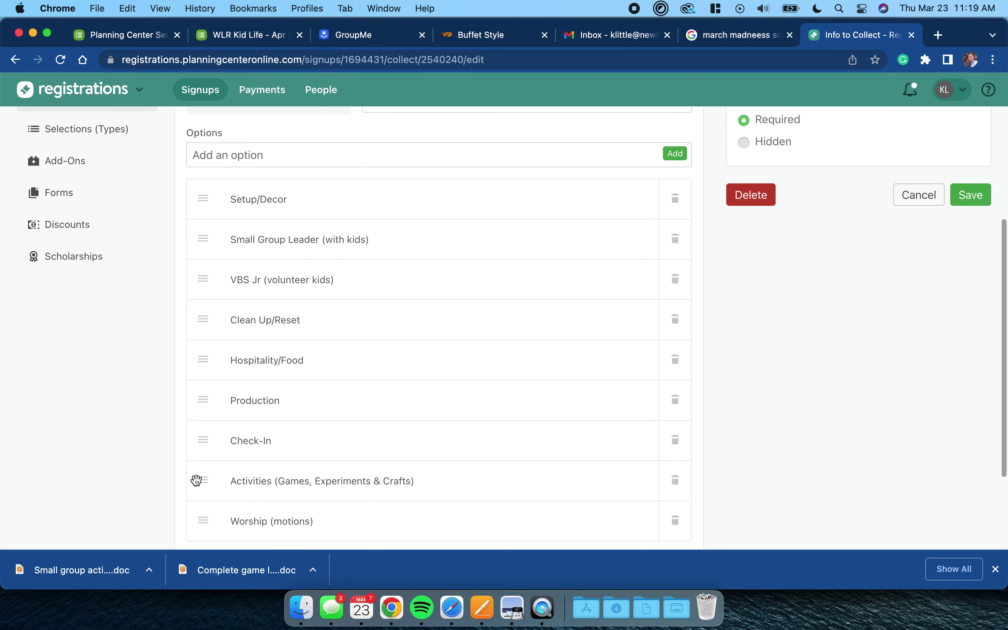
left_click_drag(198, 479, 208, 384)
scroll(286, 419, "down", 3)
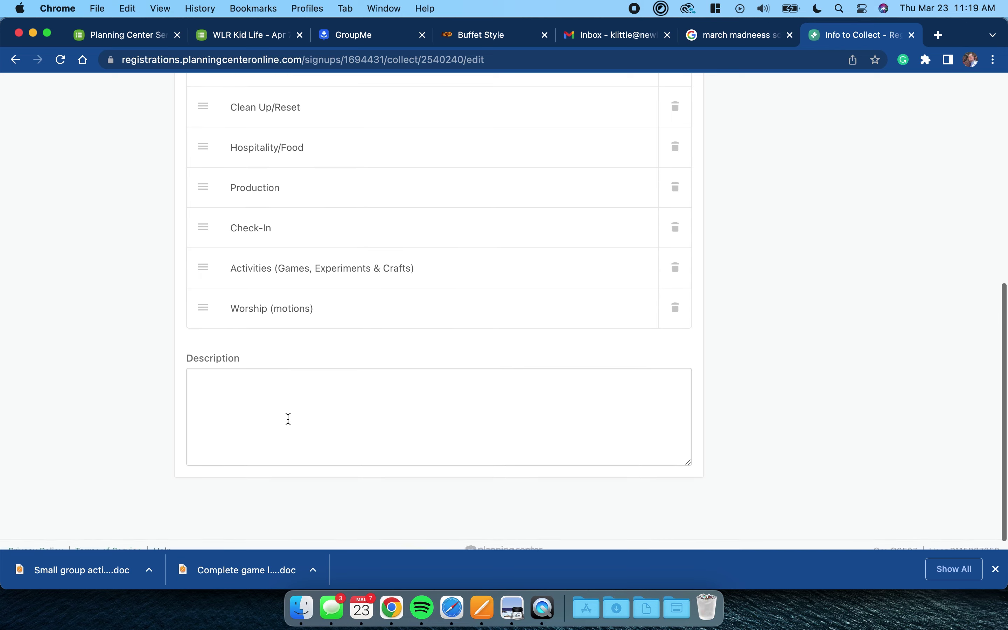
scroll(357, 416, "up", 5)
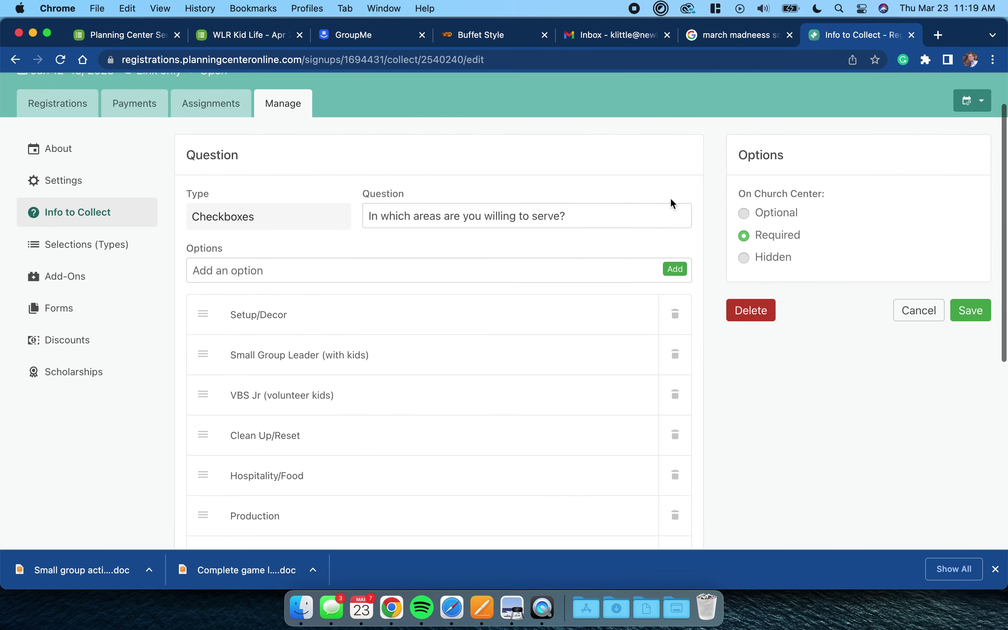
left_click(903, 315)
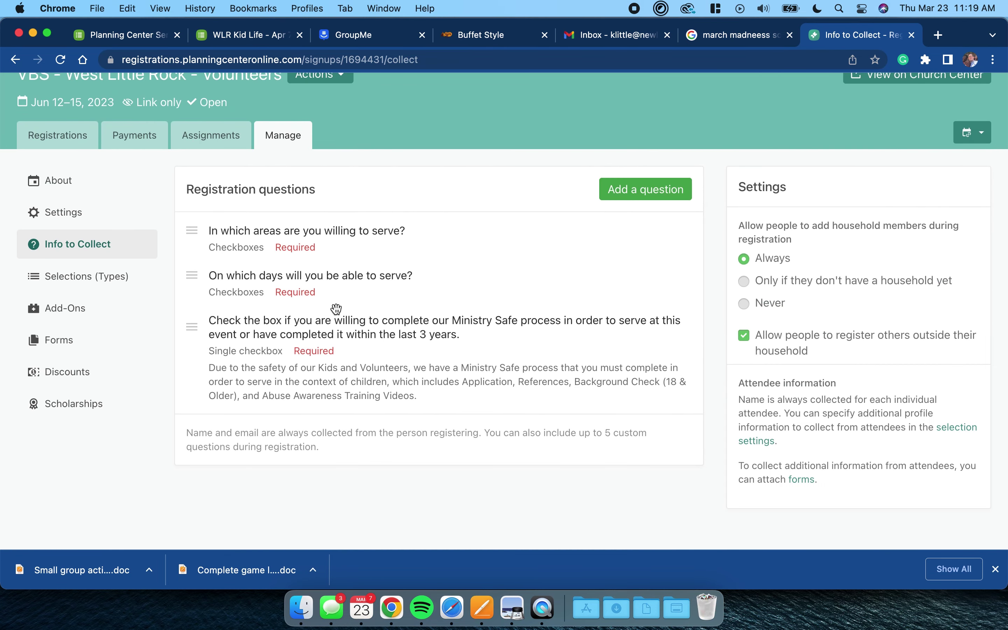
left_click(269, 287)
scroll(357, 379, "down", 2)
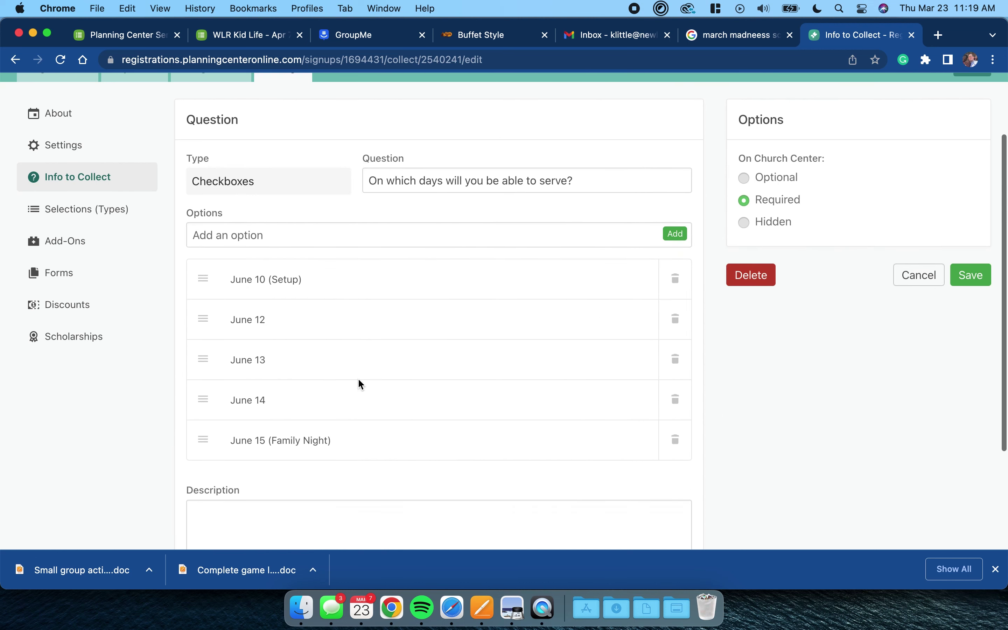
scroll(355, 416, "down", 3)
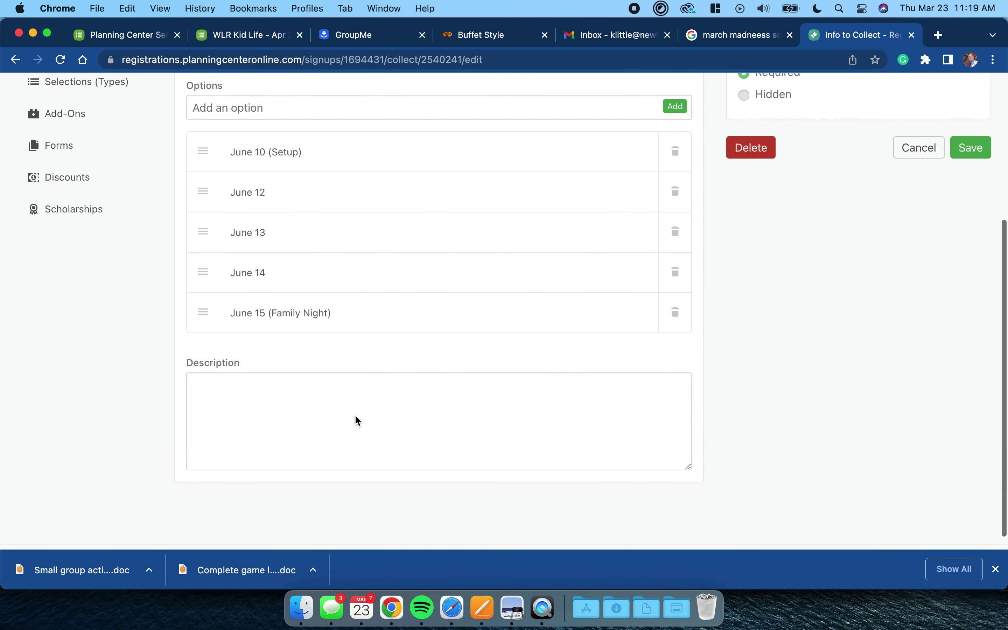
scroll(355, 416, "up", 3)
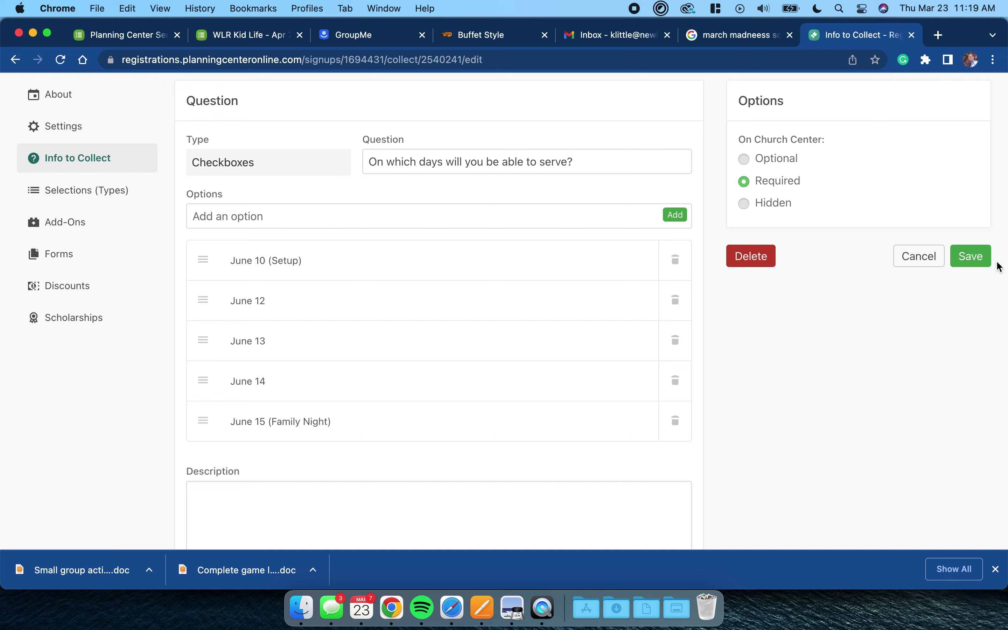
left_click(980, 262)
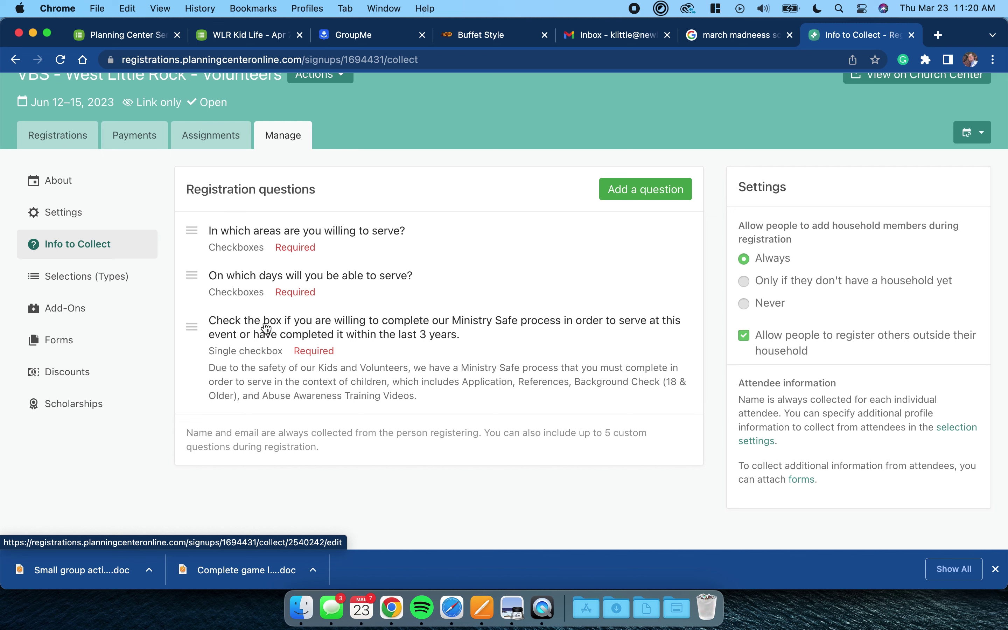
left_click(267, 329)
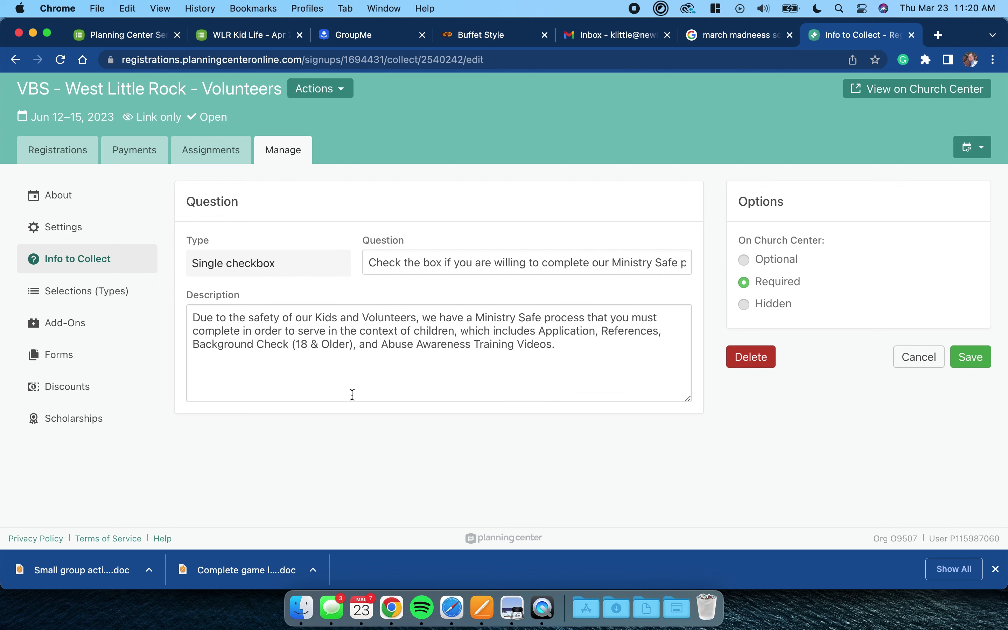
left_click(976, 357)
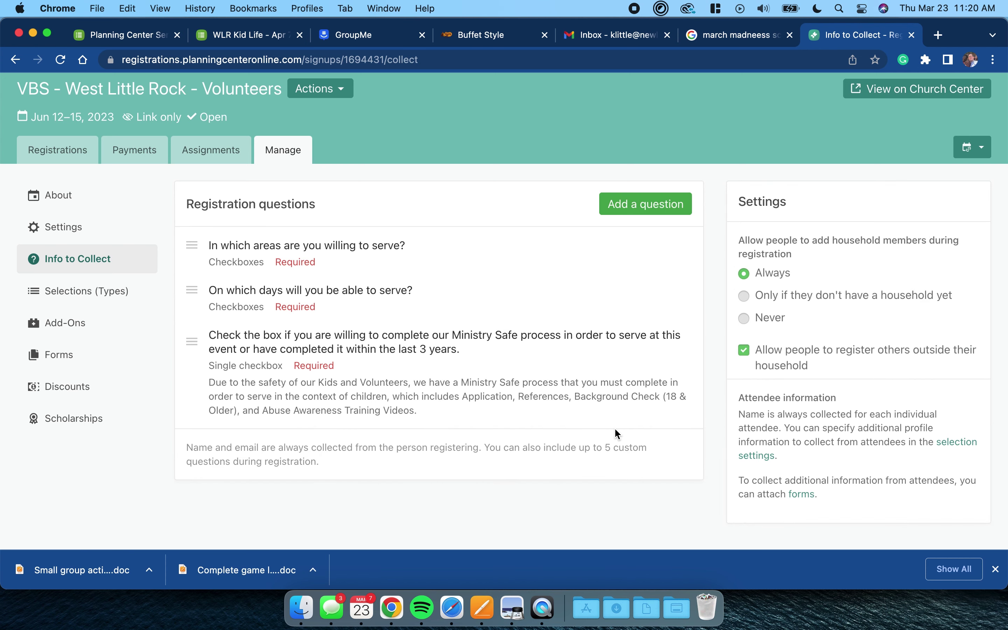
scroll(614, 428, "down", 3)
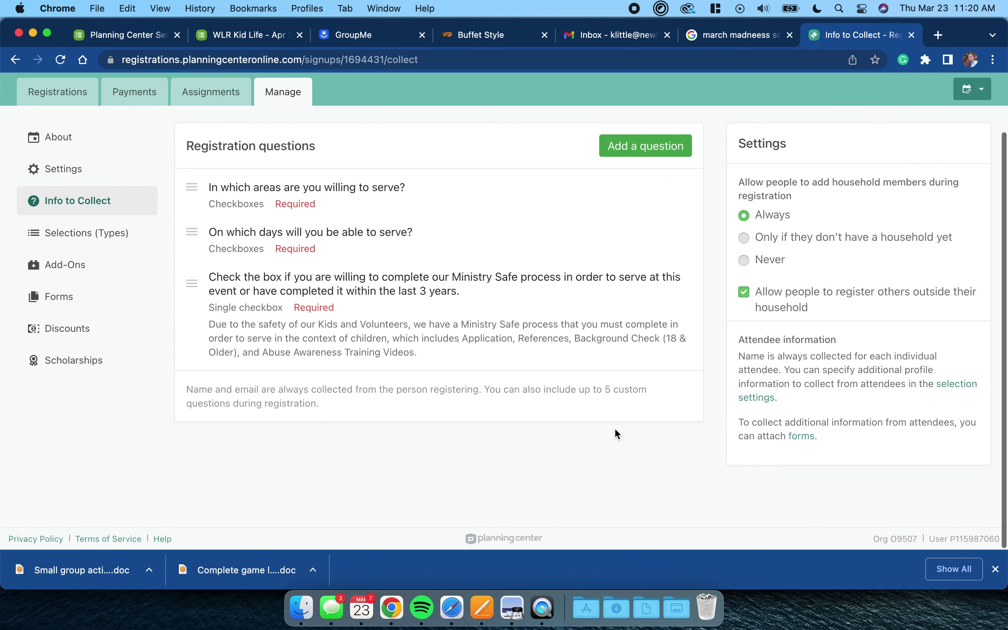
- Show the Selections page listing the single Volunteer selection at $0 USD
left_click(87, 236)
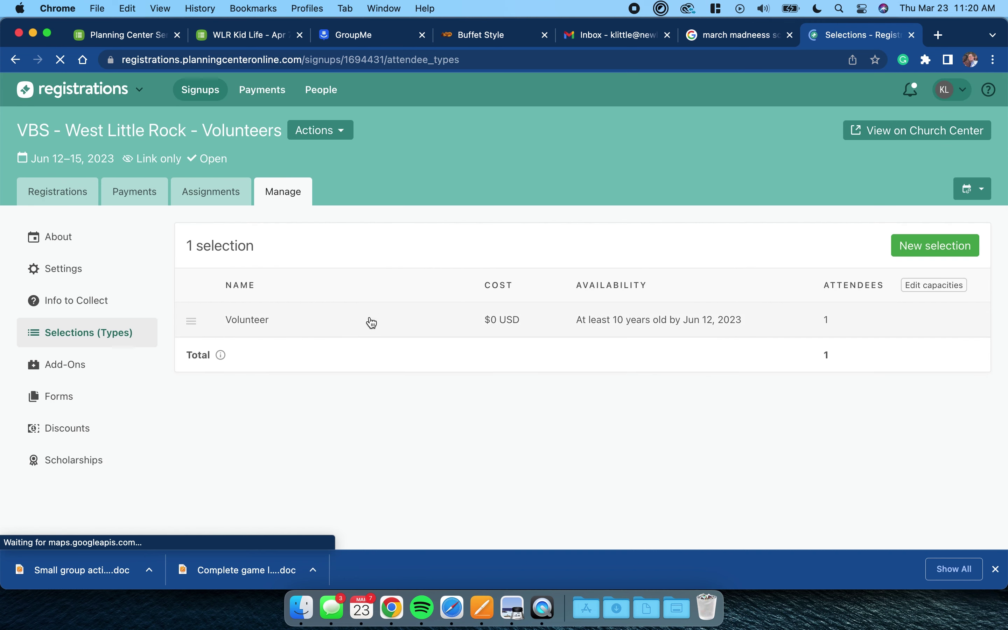